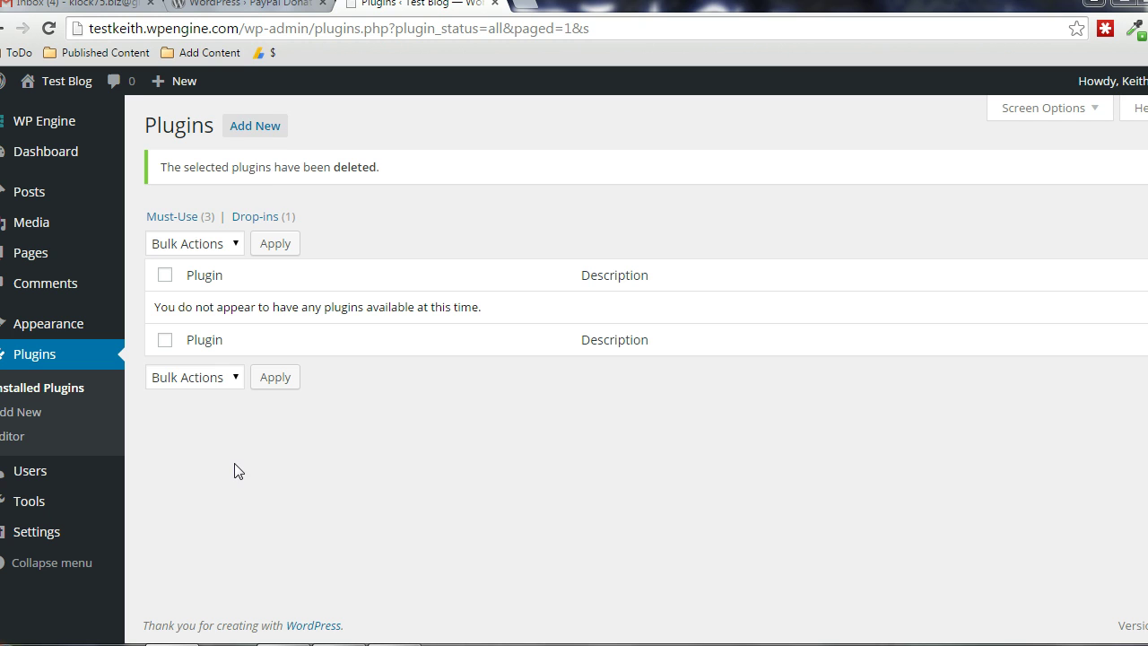
Switch to the WordPress.org plugin page for PayPal Donations and download version 1.9.0
click(265, 5)
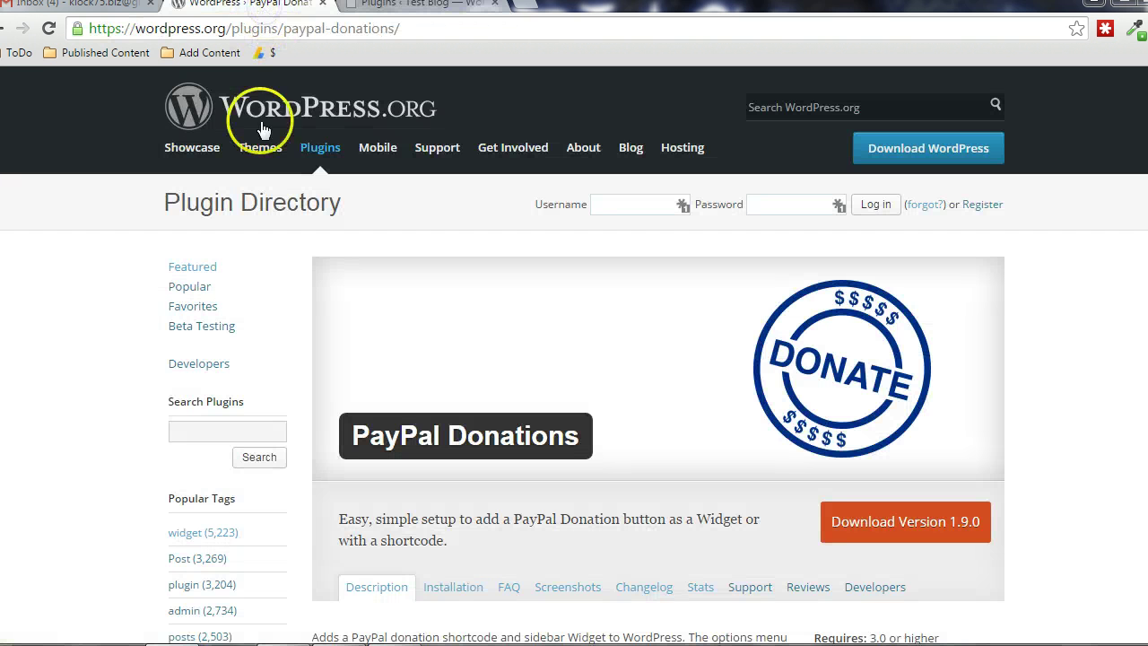
scroll(466, 405, down, 1)
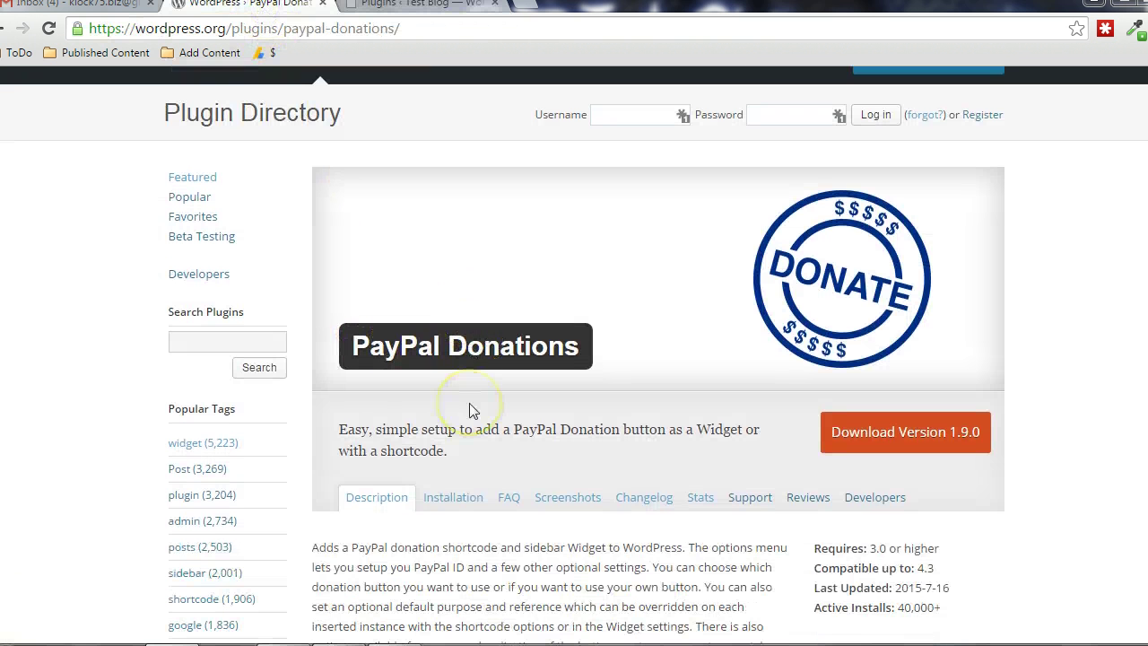
scroll(473, 411, up, 1)
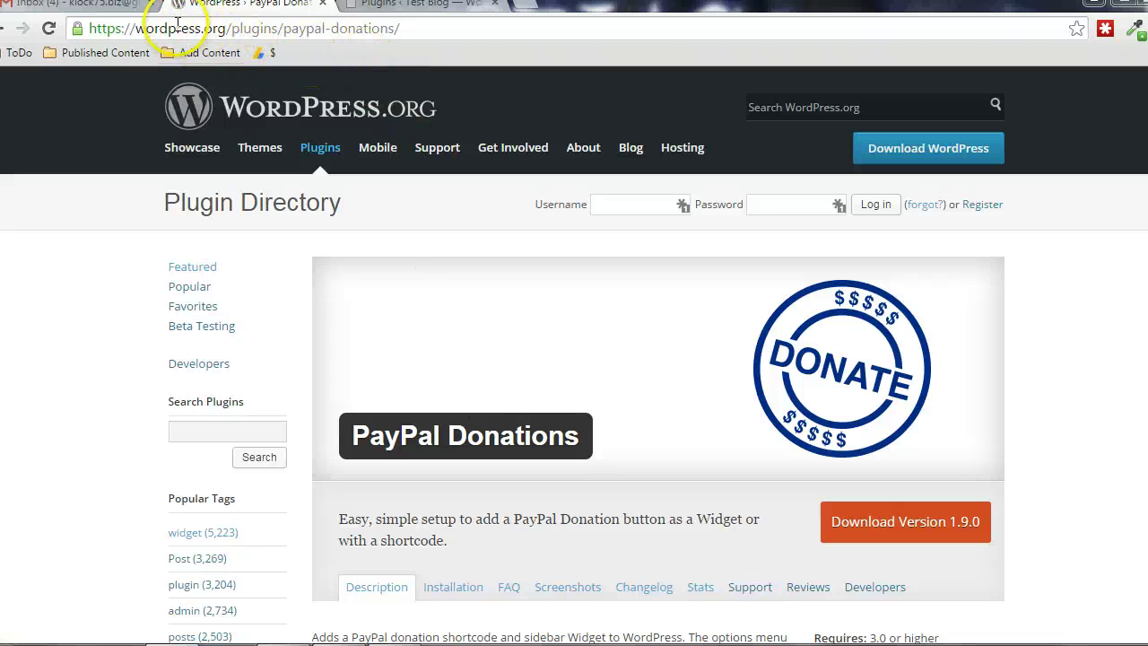
click(285, 27)
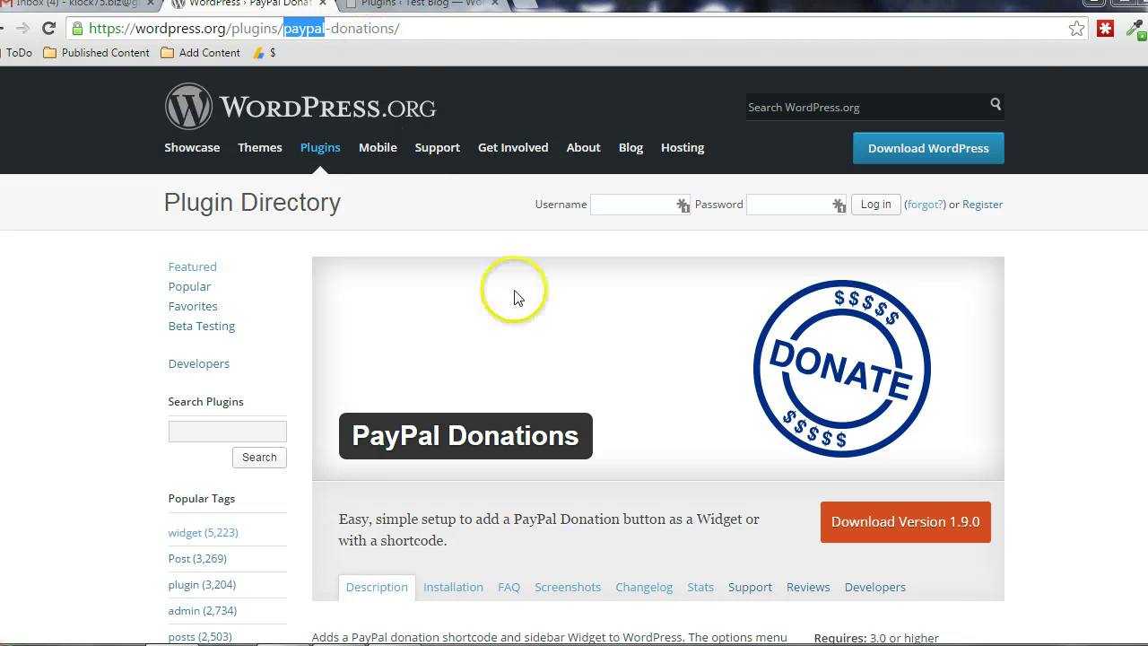
scroll(486, 425, down, 2)
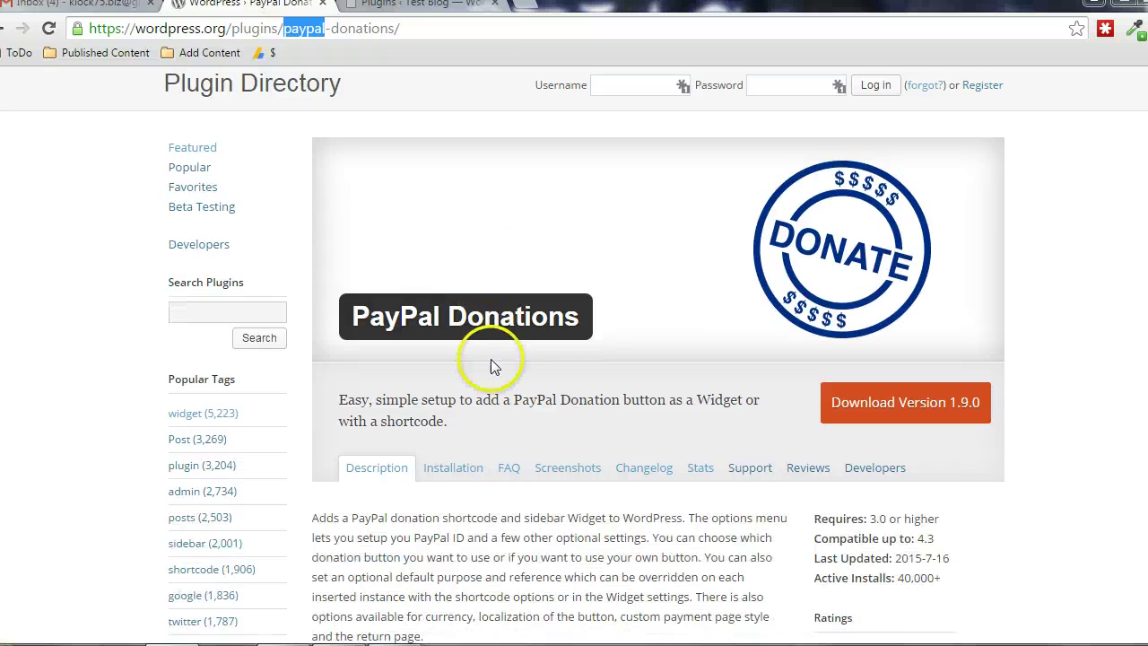
click(889, 413)
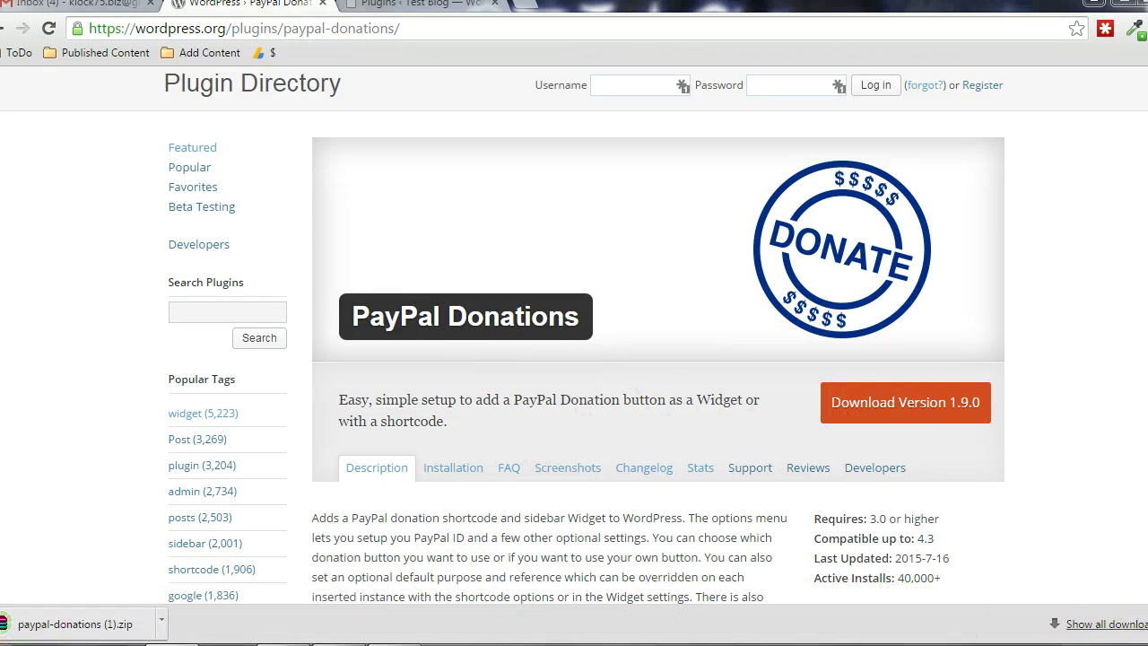
Return to the Test Blog's plugin management and choose paypal-donations.zip as the plugin file to upload
click(381, 7)
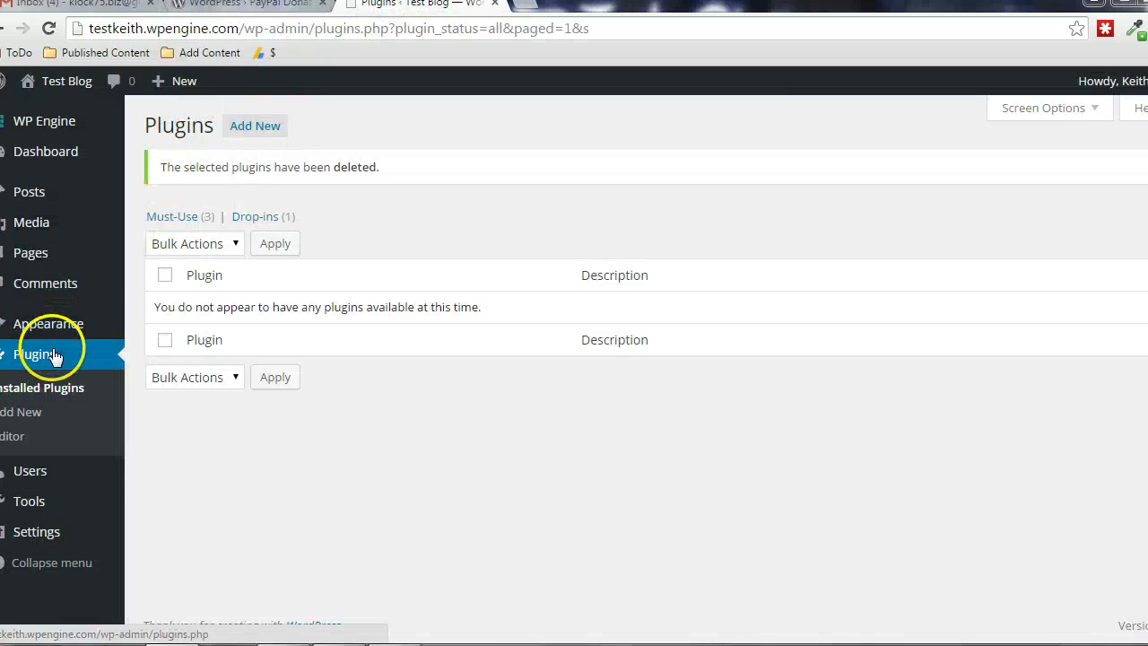
click(268, 128)
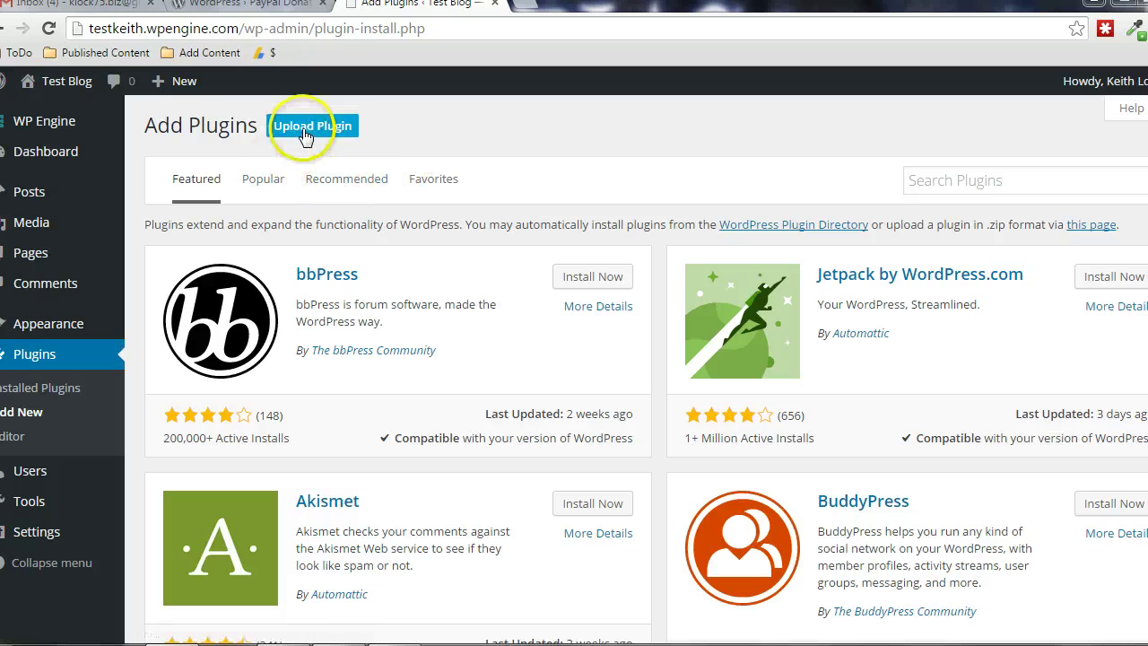
click(305, 134)
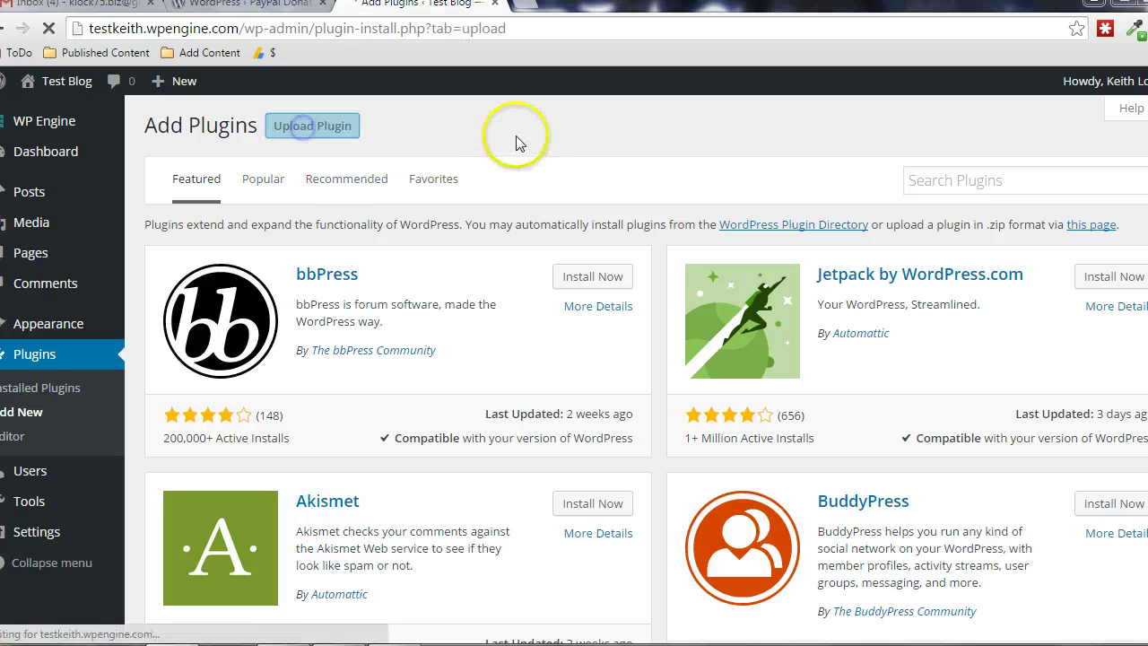
click(532, 284)
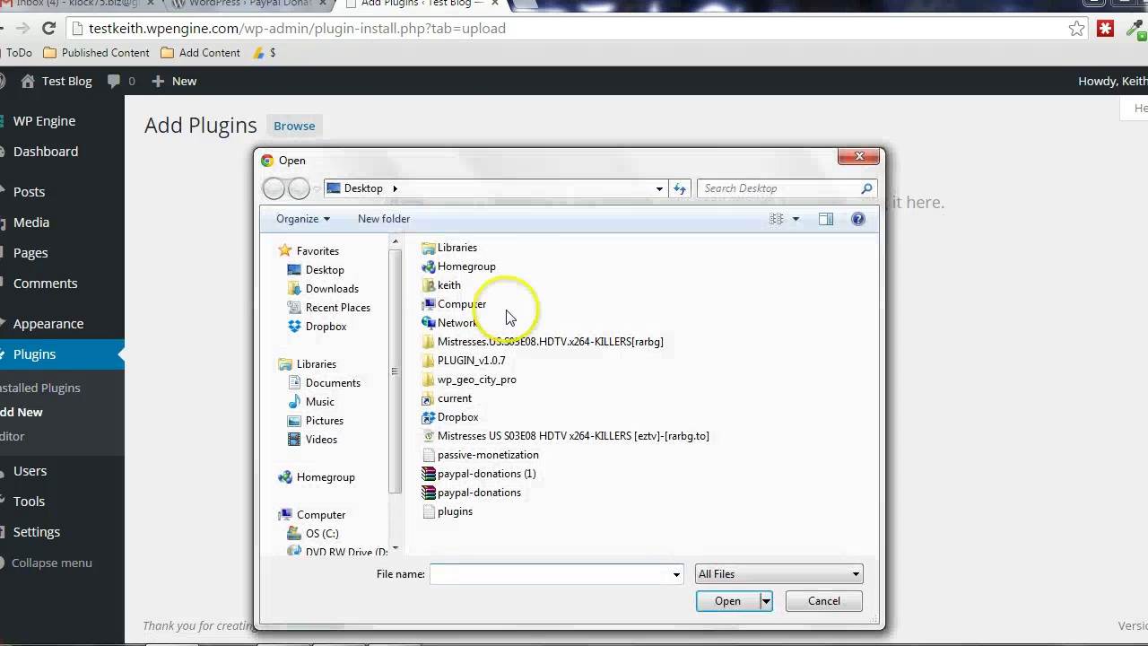
click(511, 489)
double_click(511, 489)
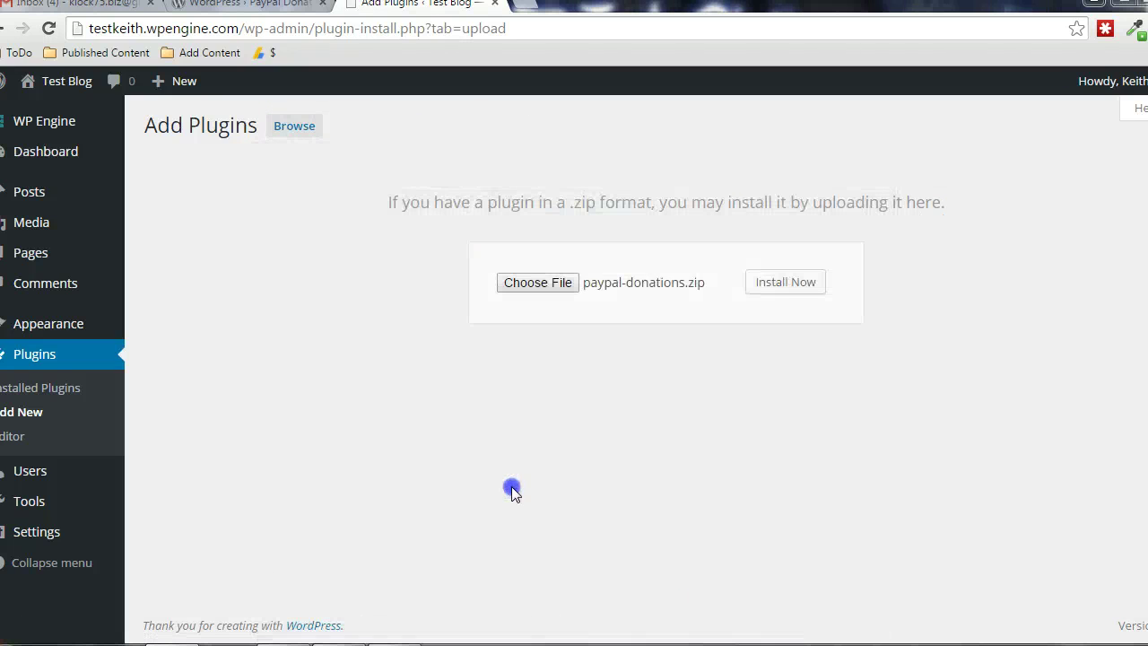
Install the plugin from the chosen zip file and activate it
click(763, 286)
click(515, 253)
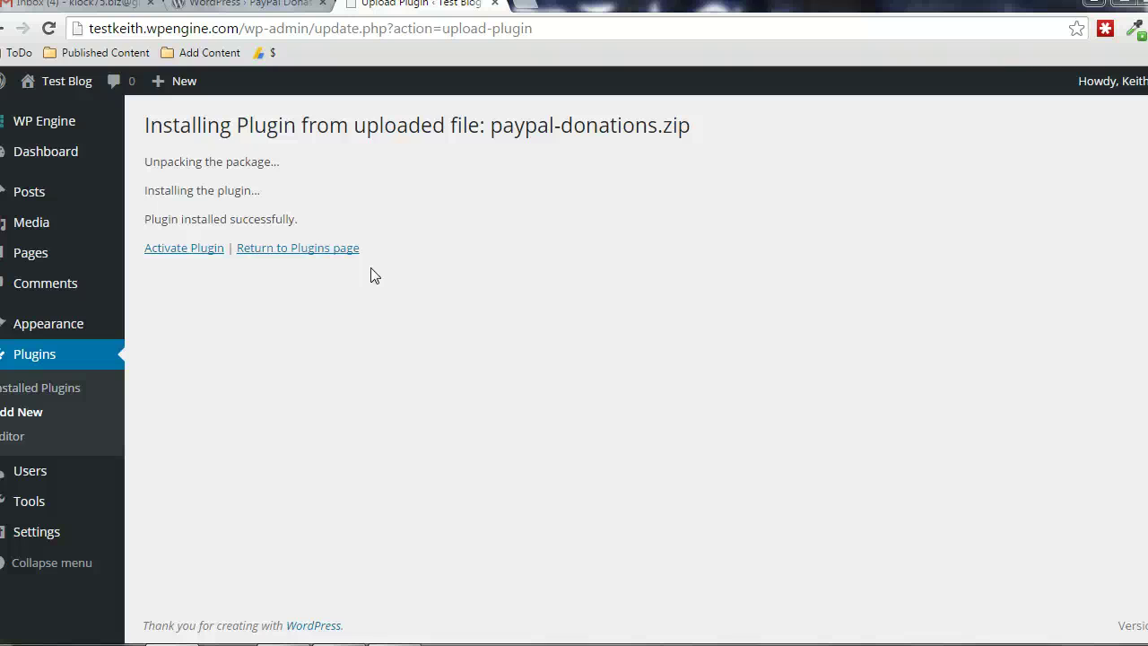
click(178, 252)
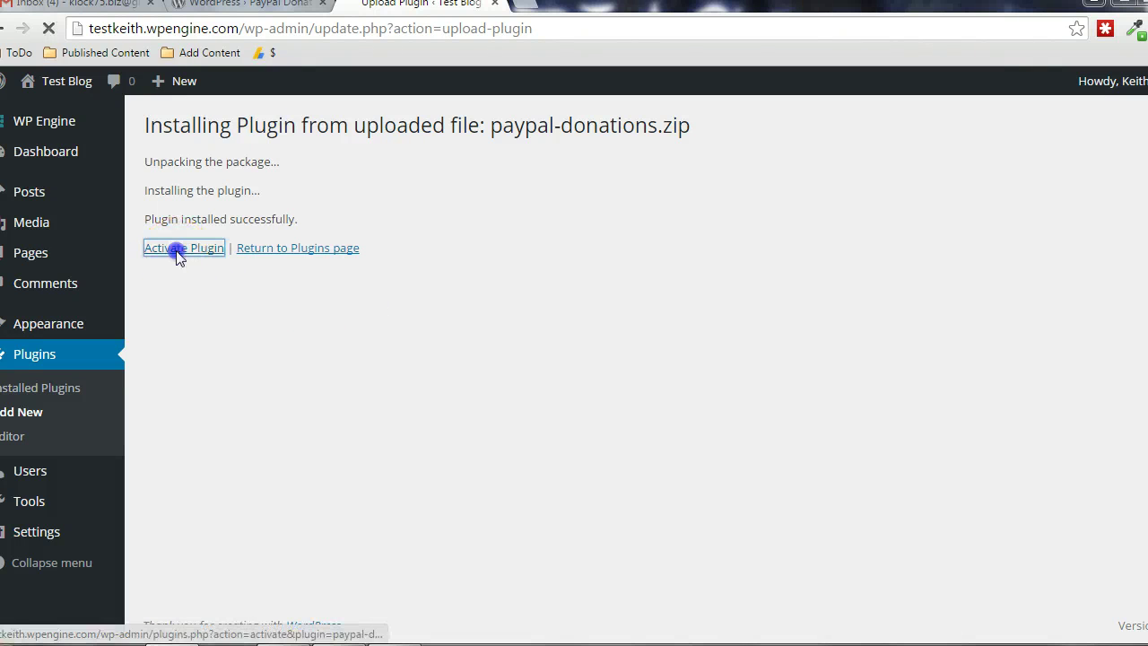
click(284, 302)
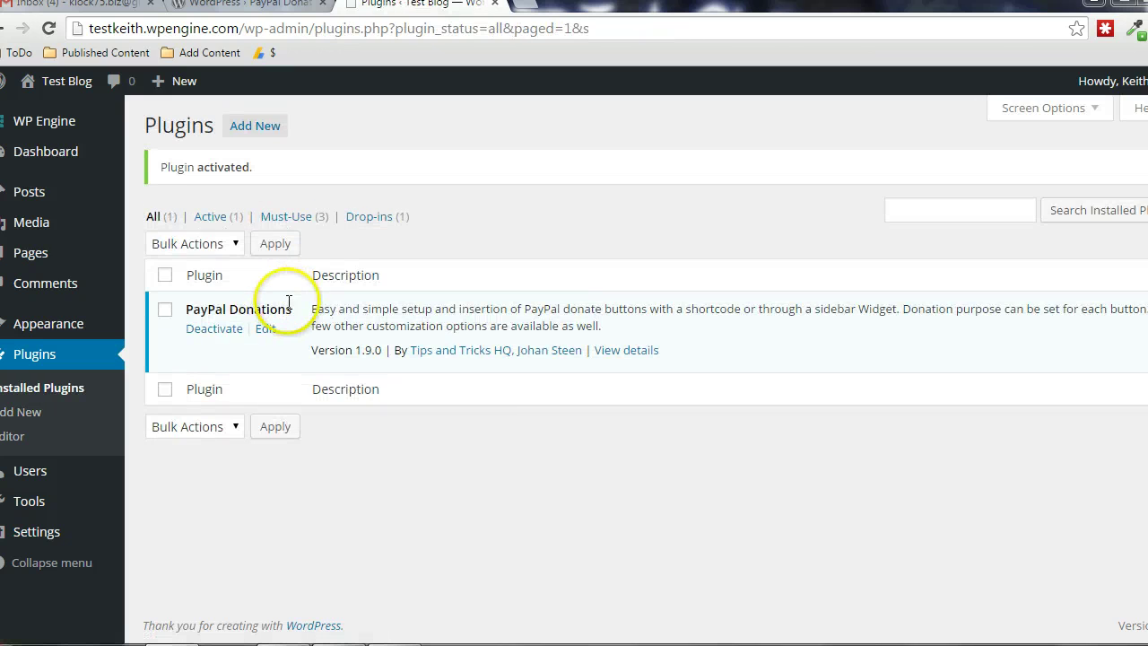
Open the PayPal Donations settings and enter the account email in the PayPal Account field
mouse_move(38, 534)
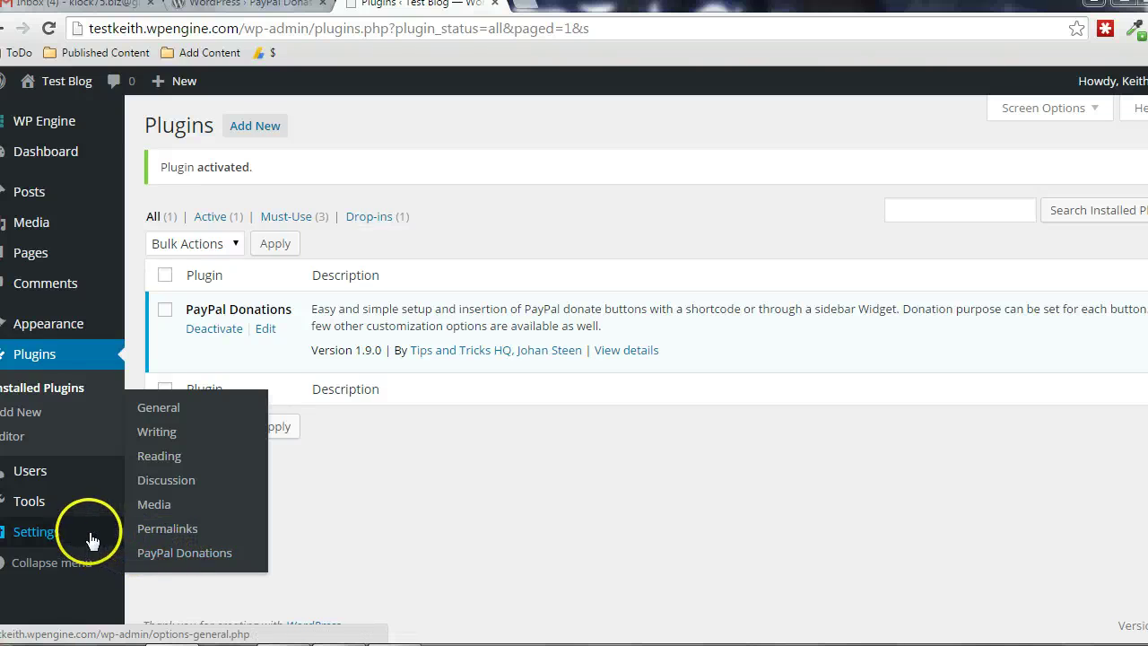
click(187, 557)
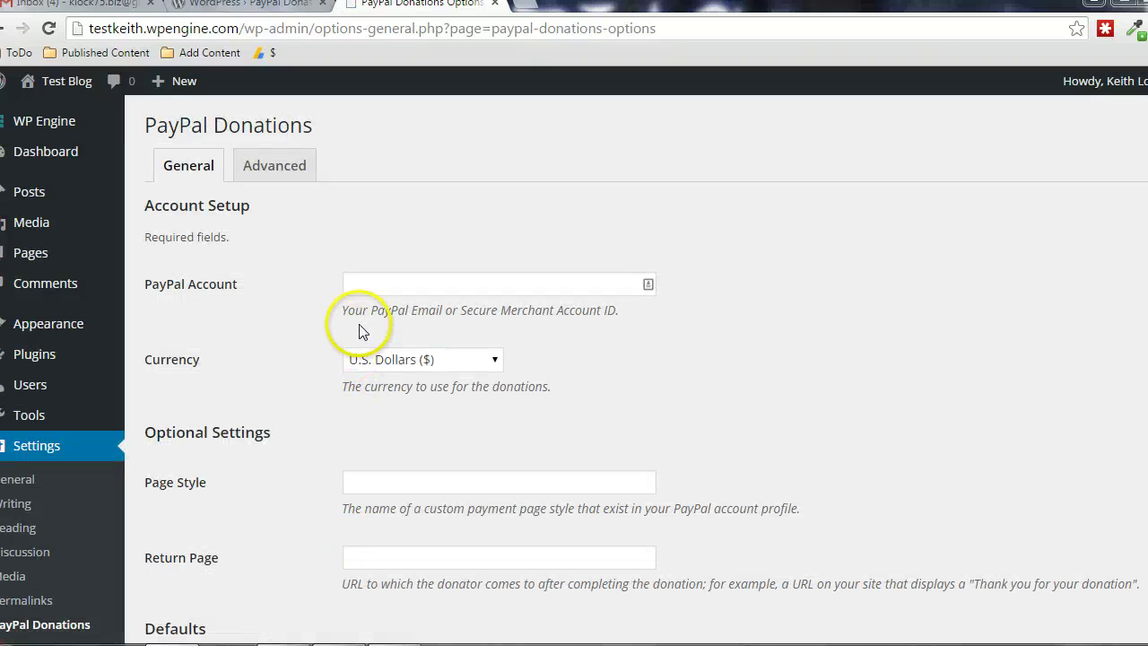
click(369, 284)
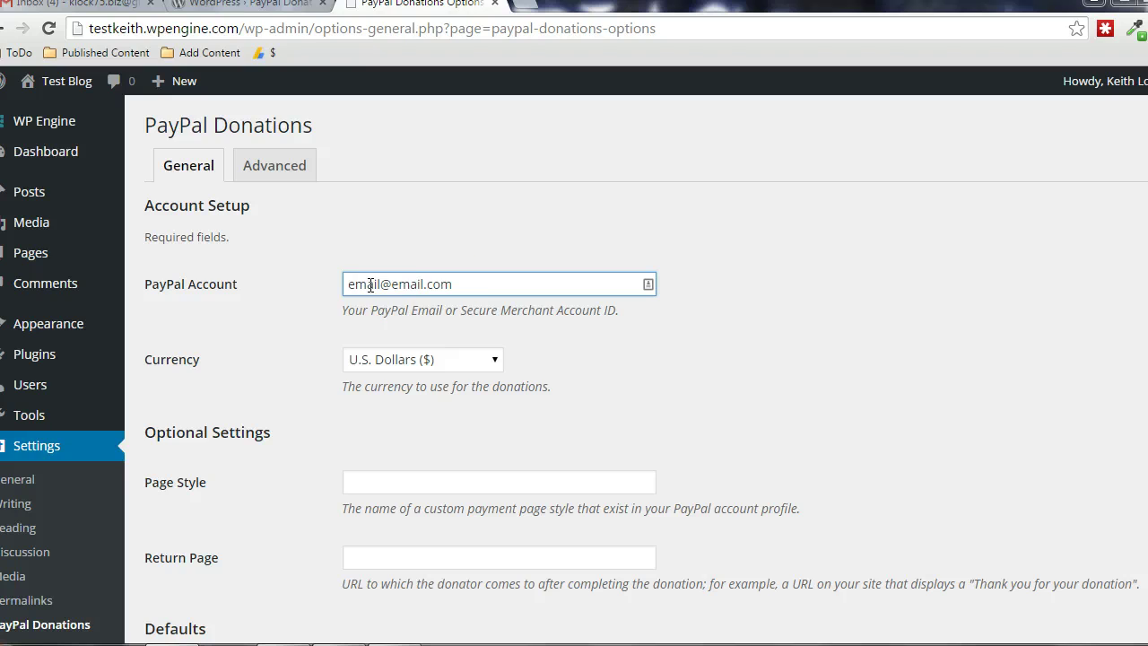
drag(456, 283, 429, 284)
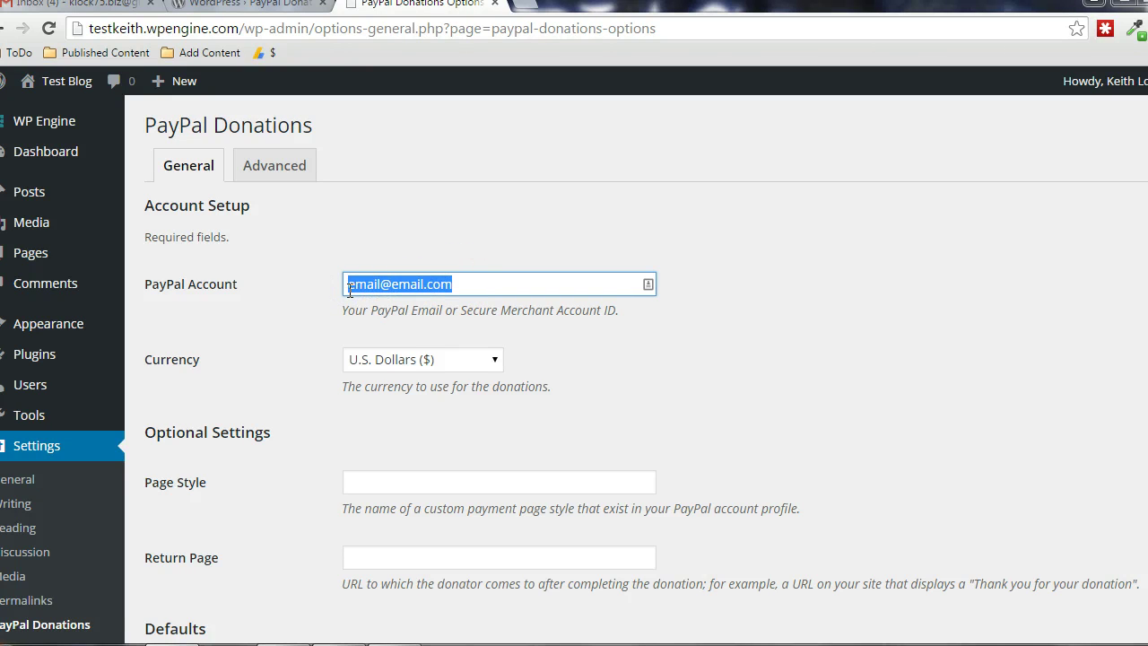
click(311, 298)
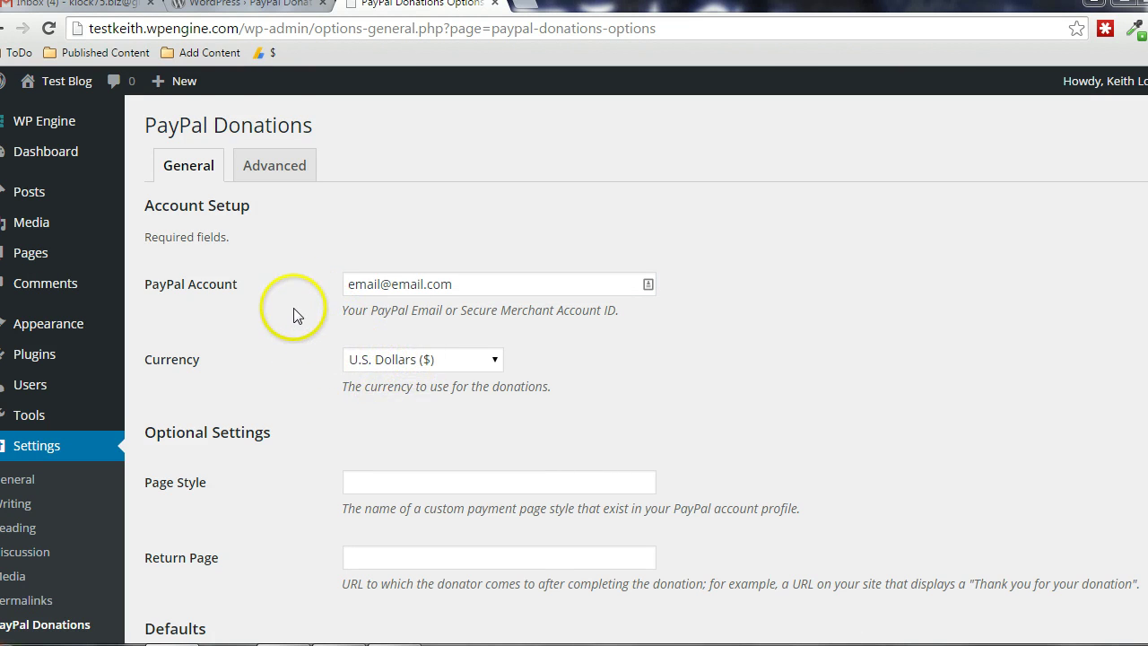
Set the donation currency to Canadian Dollars (C $)
scroll(290, 311, down, 1)
click(412, 270)
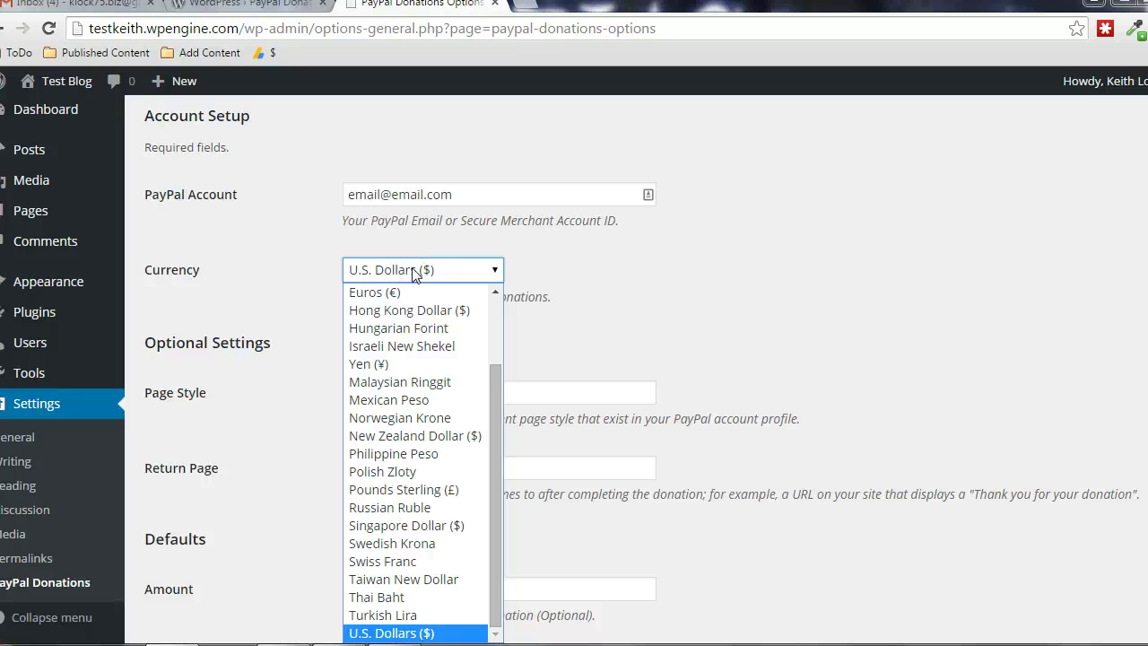
drag(500, 371, 484, 303)
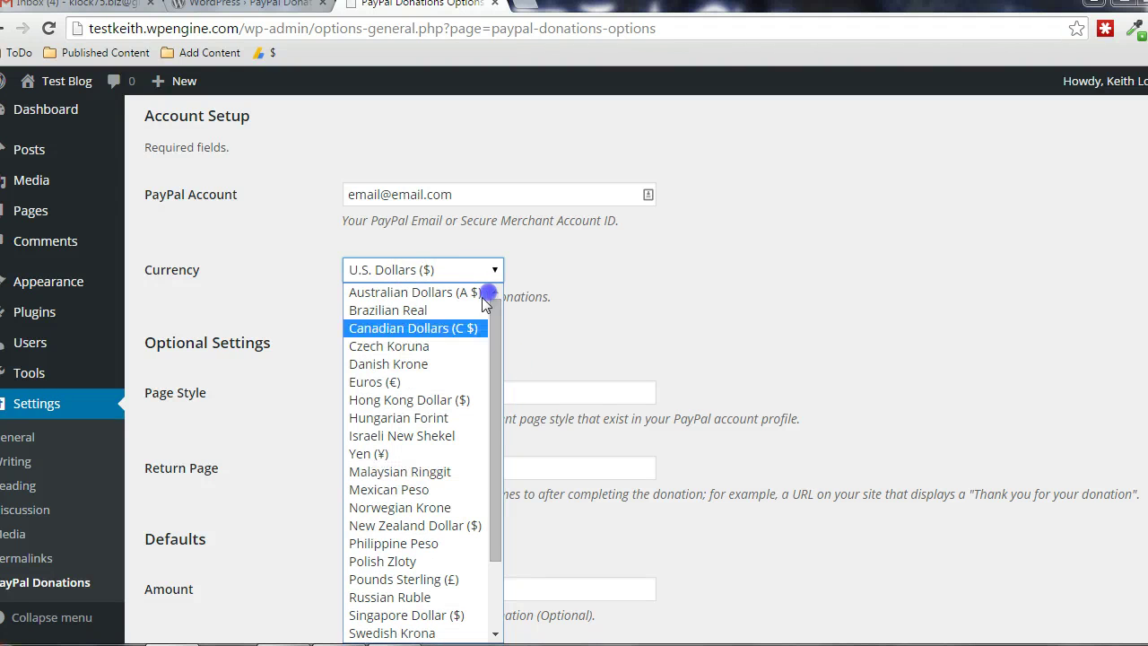
click(443, 332)
Review the optional page style and return page settings, the donation defaults and the donation button choices
scroll(325, 290, down, 1)
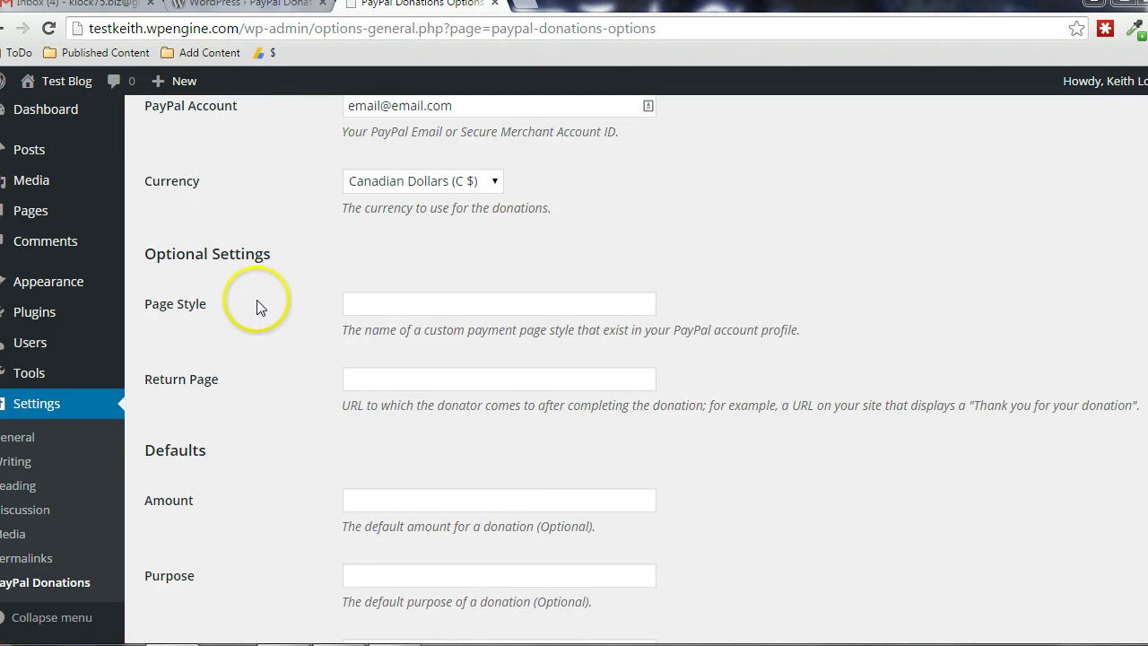
scroll(257, 306, down, 1)
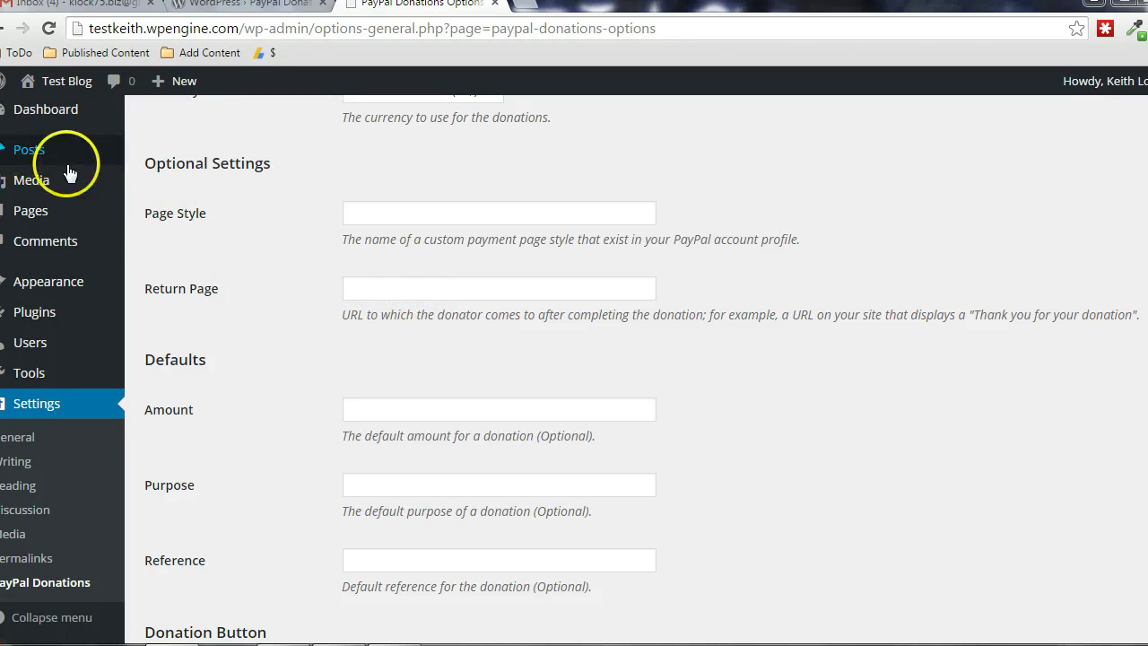
click(381, 291)
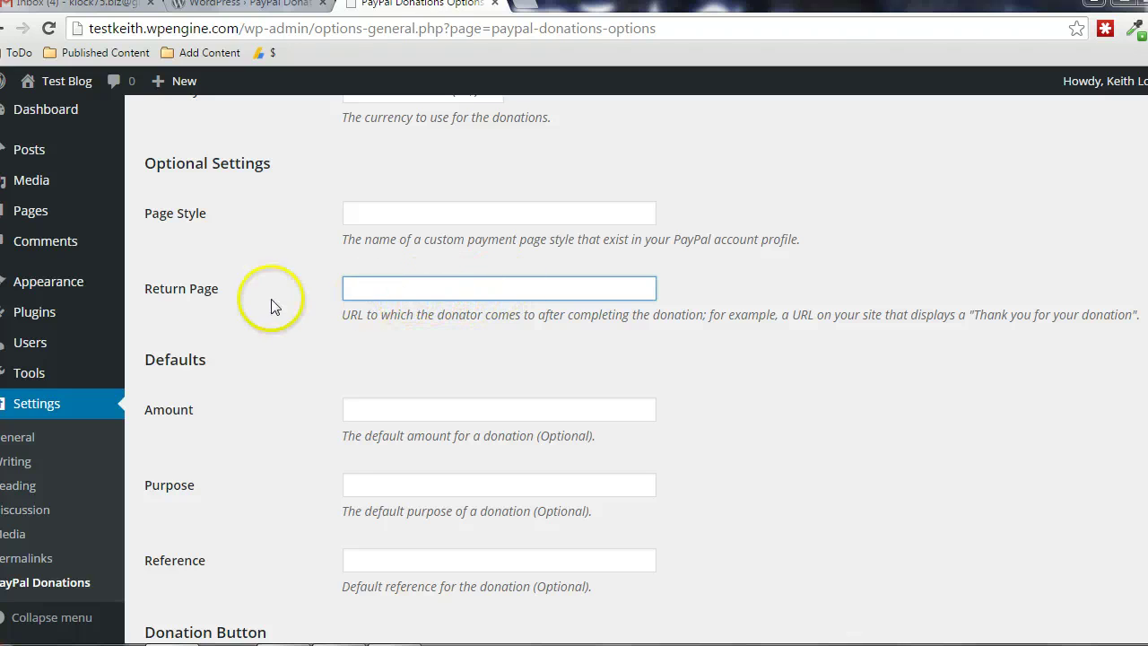
scroll(265, 306, down, 2)
scroll(265, 306, down, 2)
scroll(265, 306, down, 2)
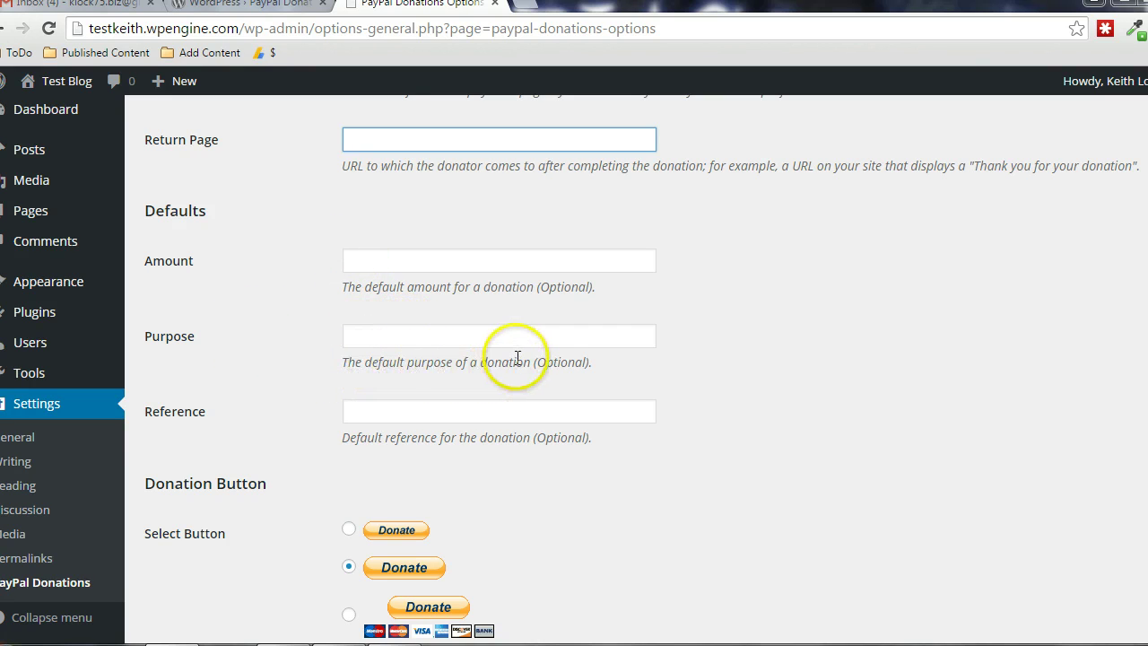
click(443, 337)
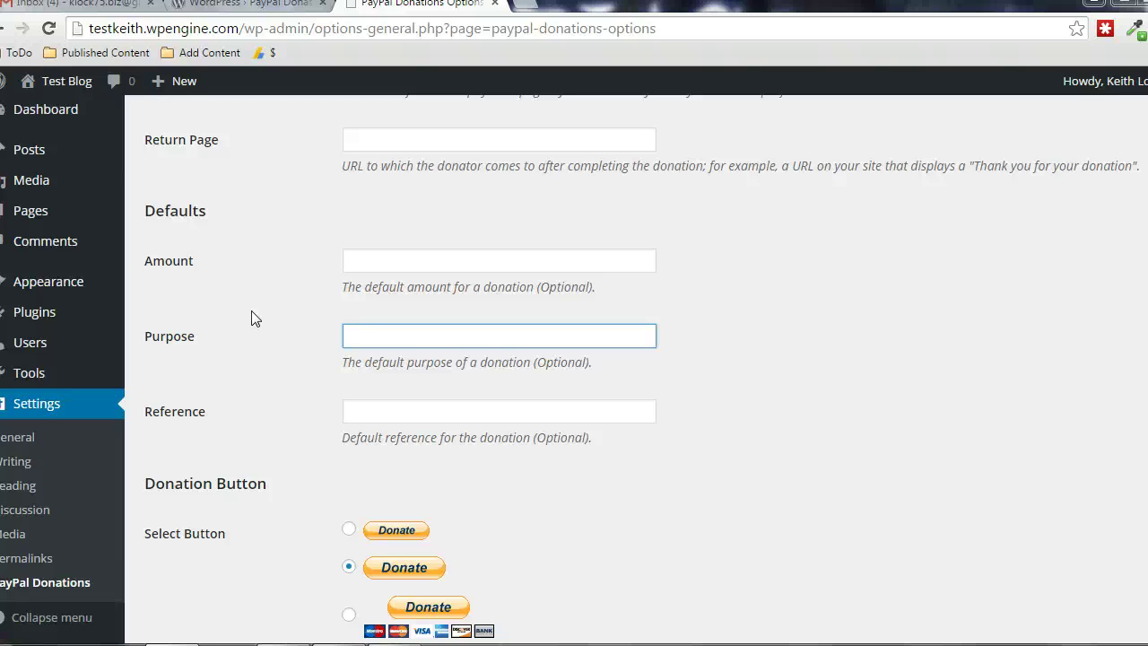
scroll(252, 312, down, 2)
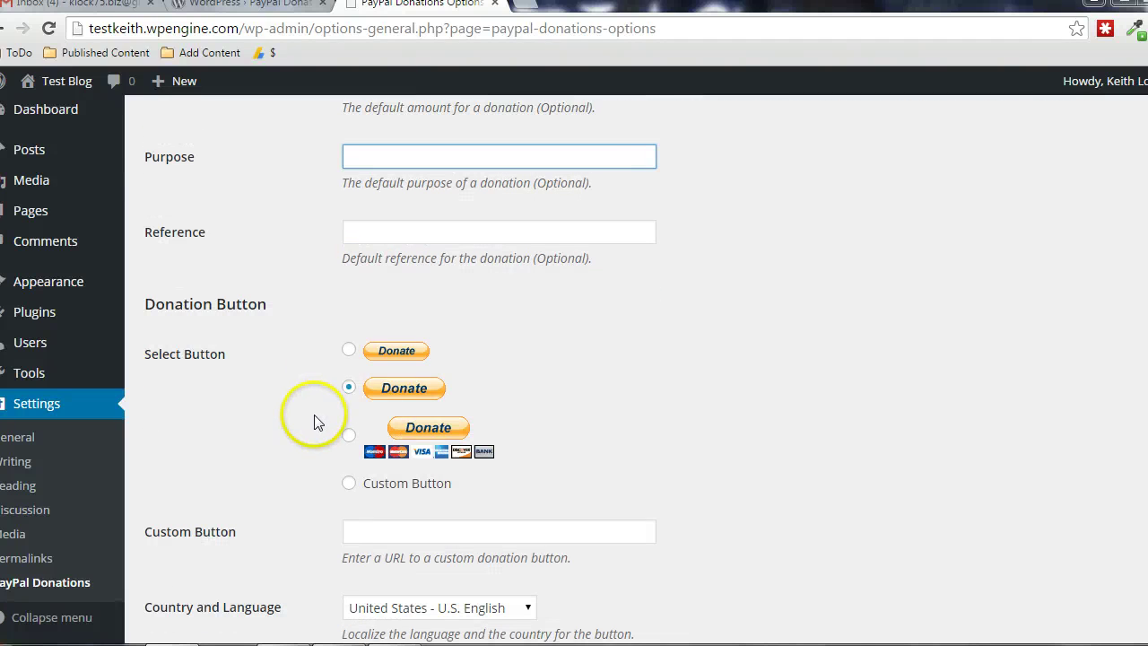
scroll(314, 428, down, 1)
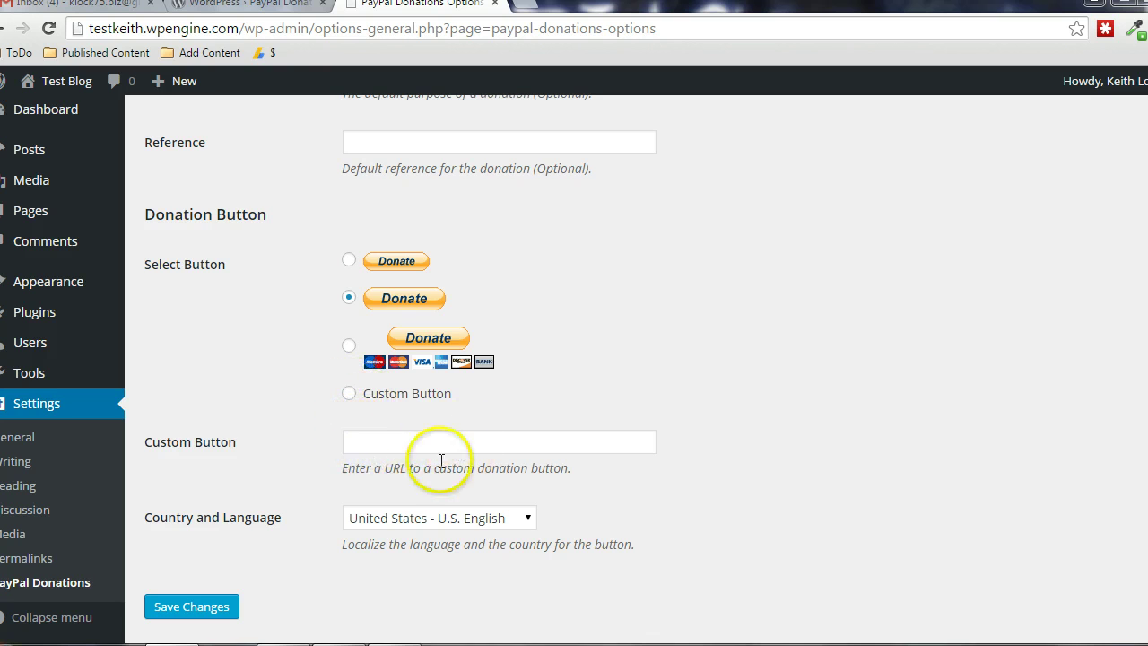
scroll(296, 439, up, 8)
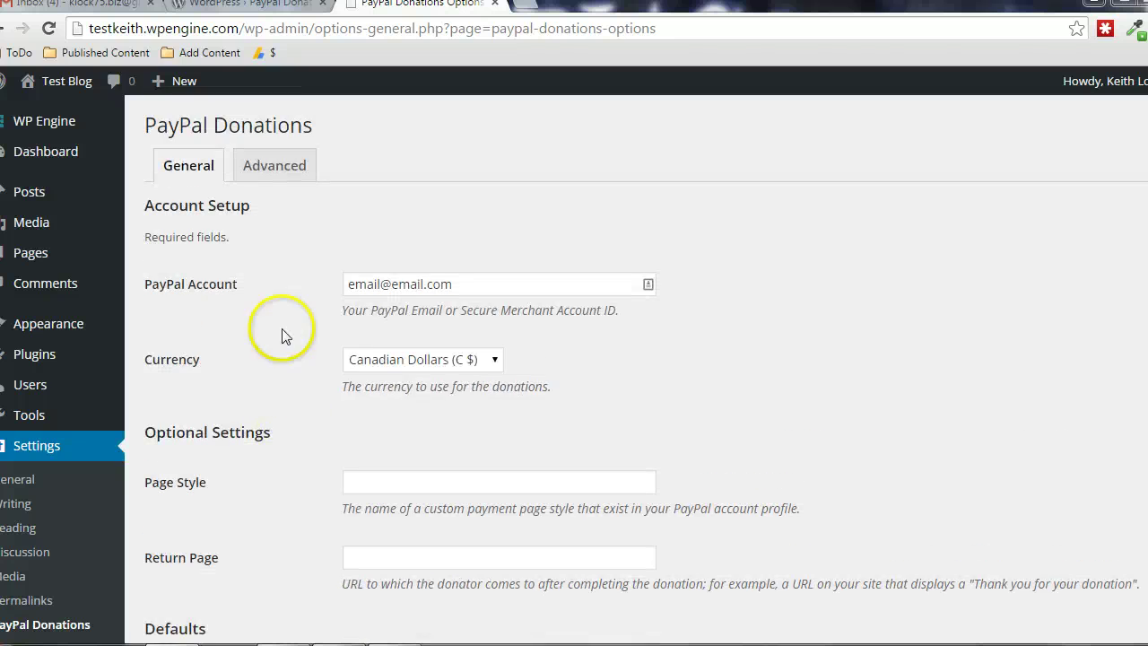
Review the plugin's Advanced settings, such as PayPal sandbox, checkout language and return method, and return to the General settings
click(269, 167)
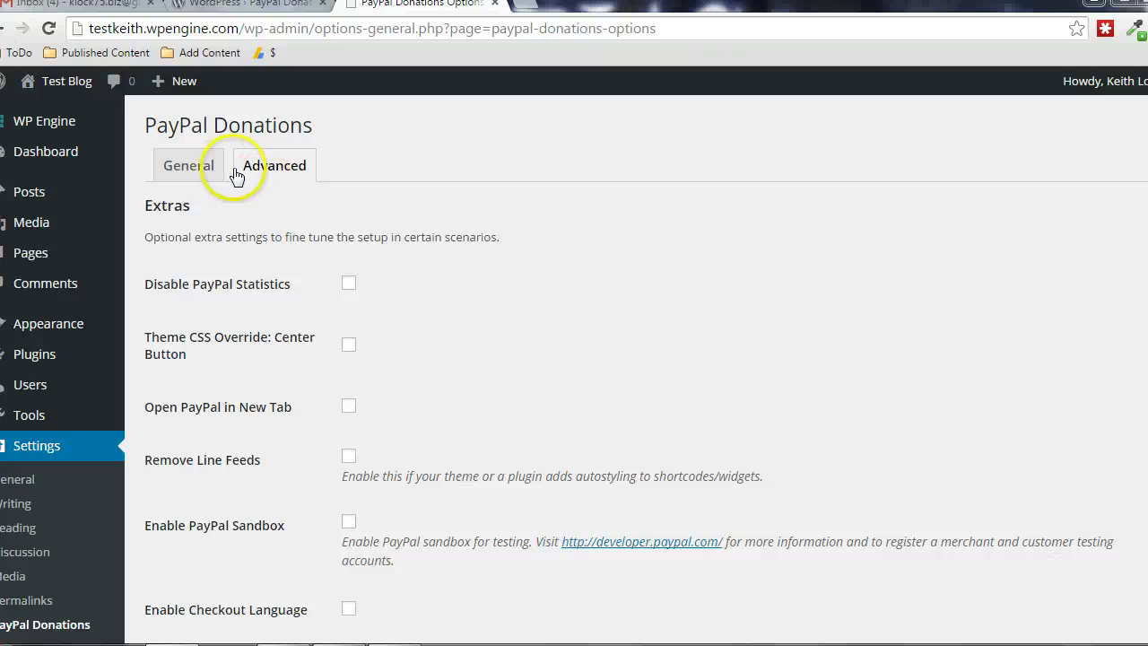
scroll(258, 213, down, 1)
scroll(257, 214, down, 1)
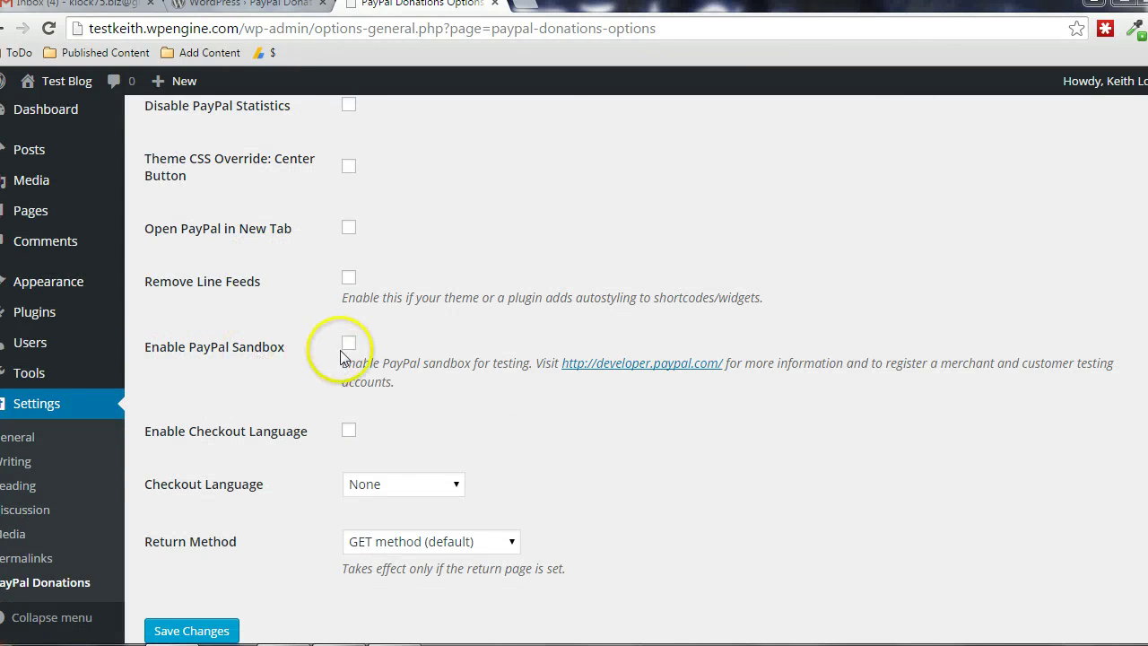
scroll(248, 360, up, 3)
click(203, 179)
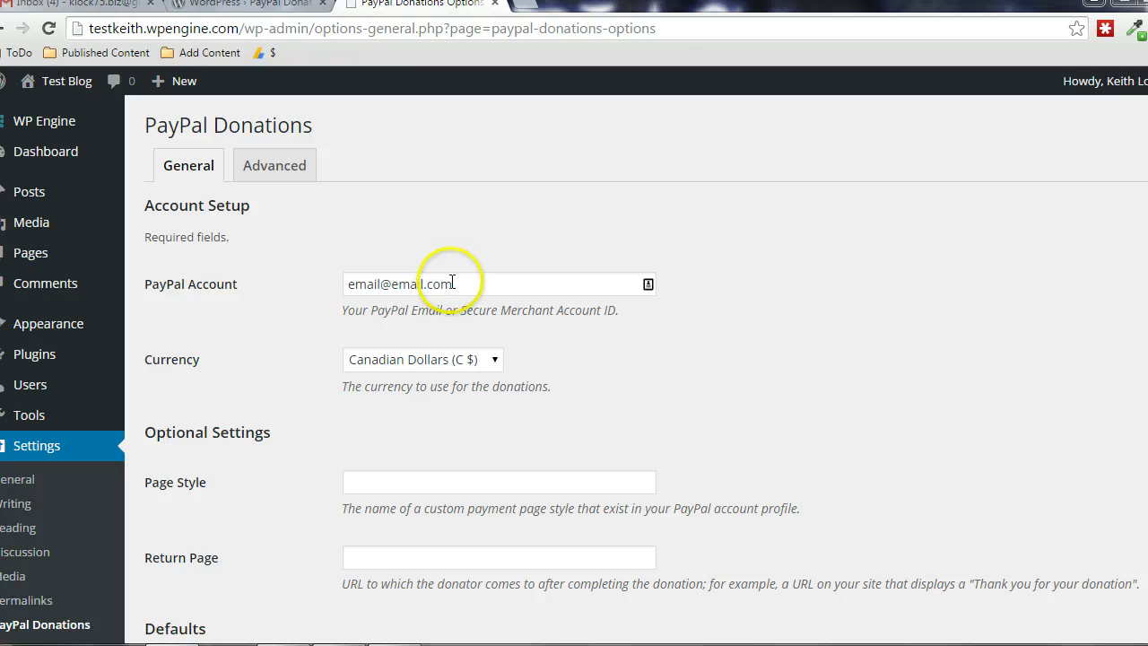
Save the changes to the PayPal Donations general settings
scroll(301, 295, down, 1)
scroll(301, 294, down, 6)
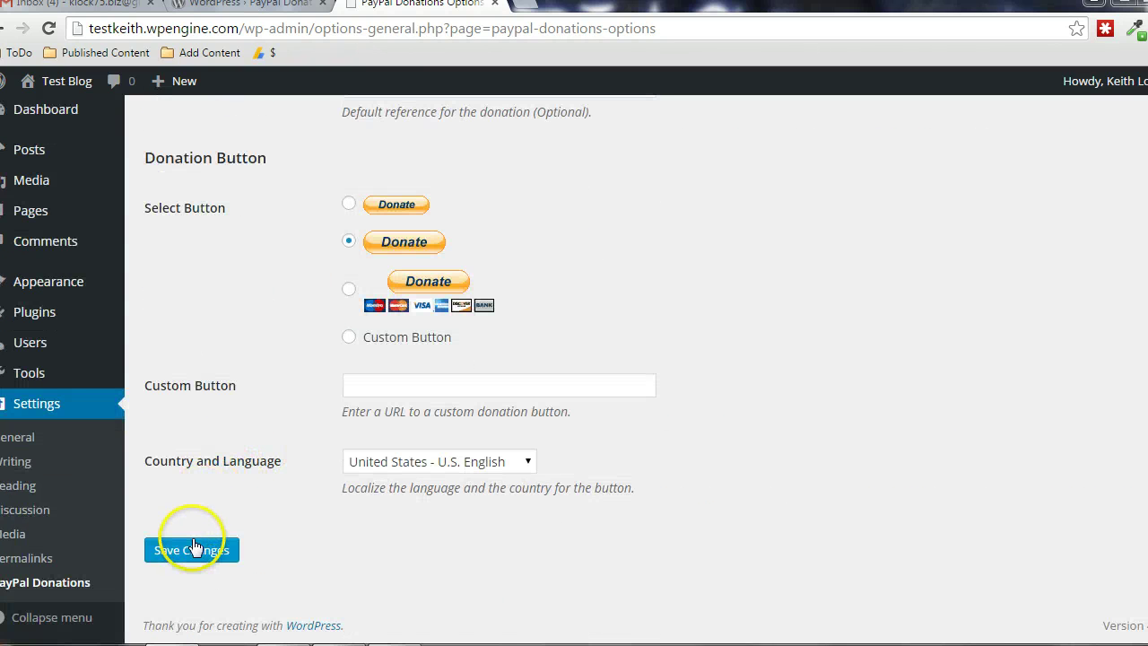
click(193, 549)
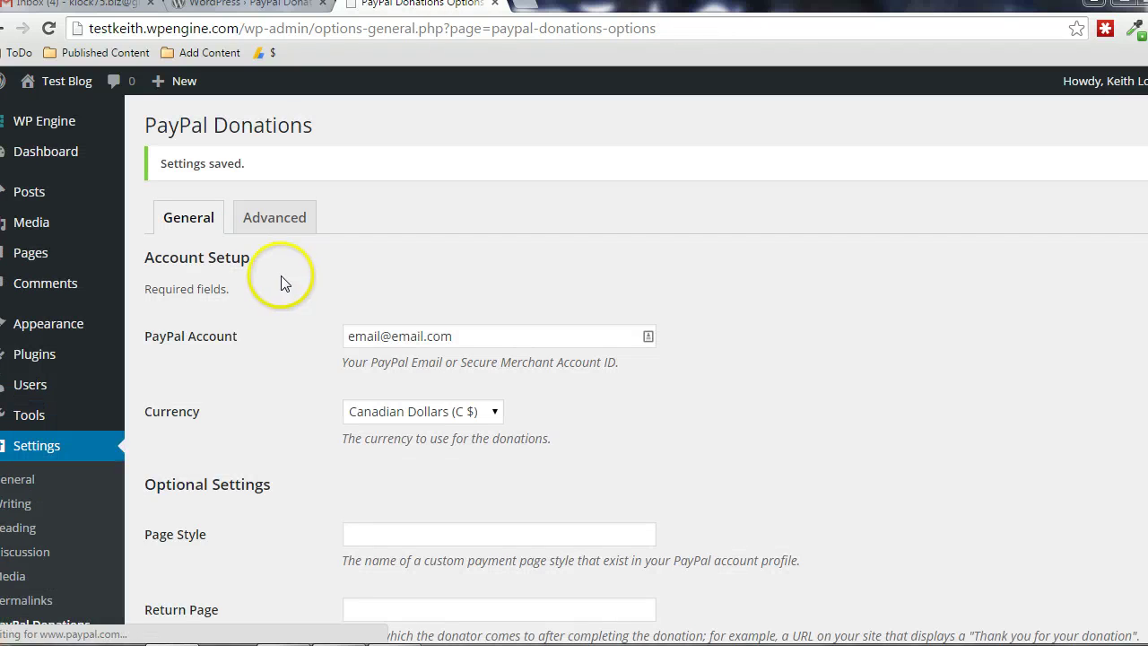
Add the PayPal Donations widget above the Search widget in the site's Widget Area
mouse_move(71, 328)
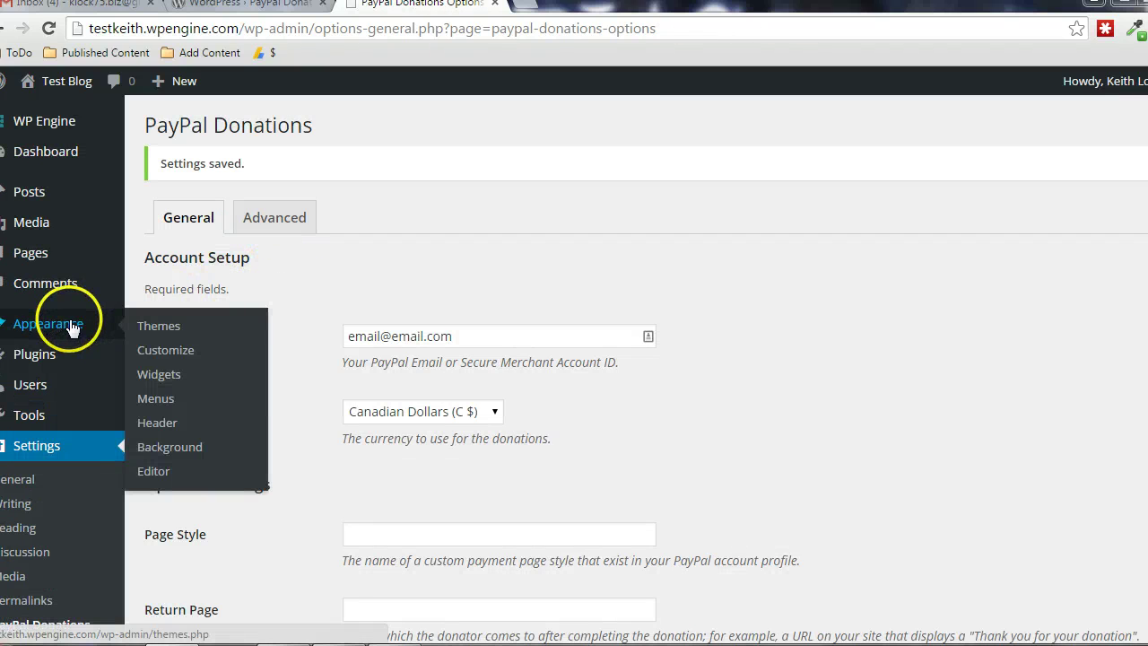
click(154, 376)
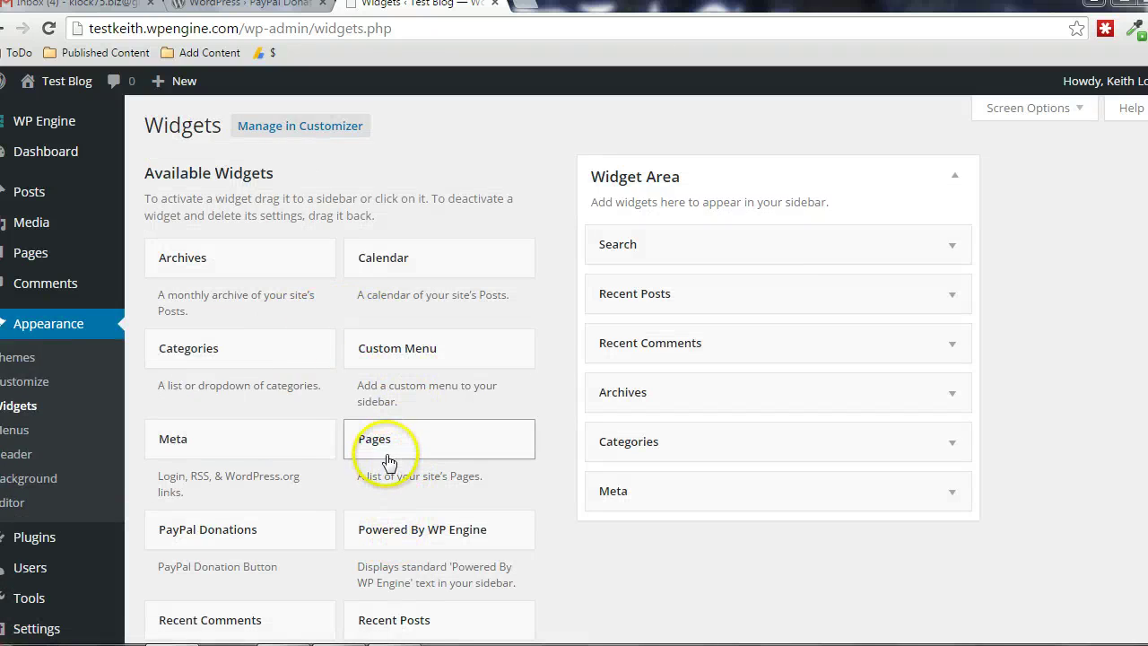
scroll(242, 448, down, 1)
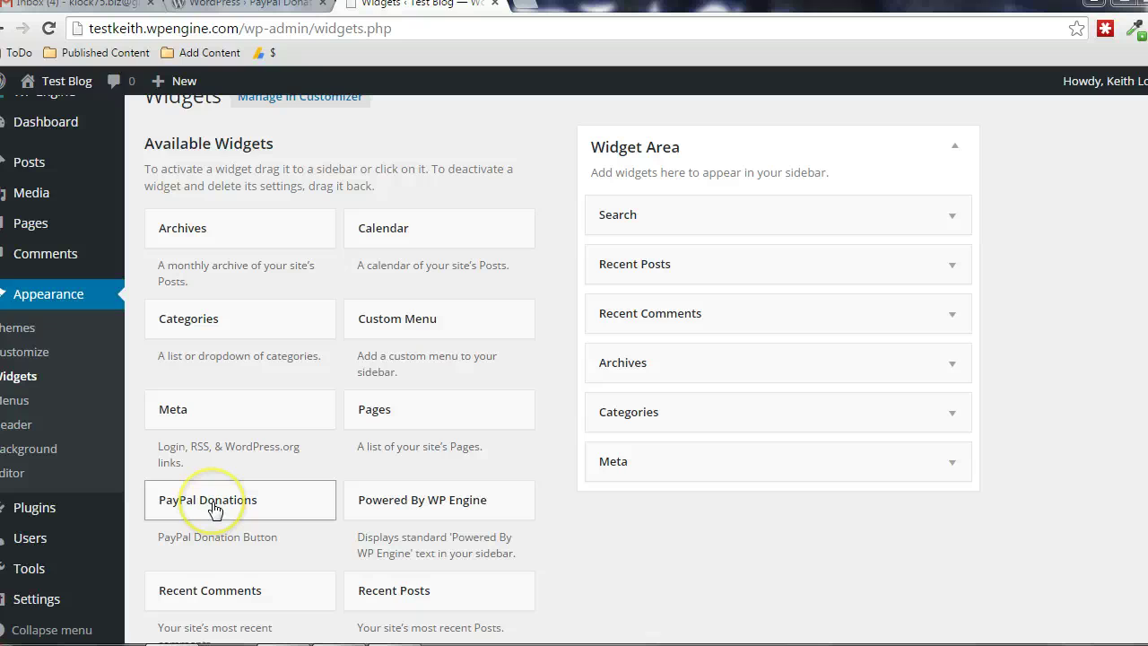
drag(256, 493, 678, 243)
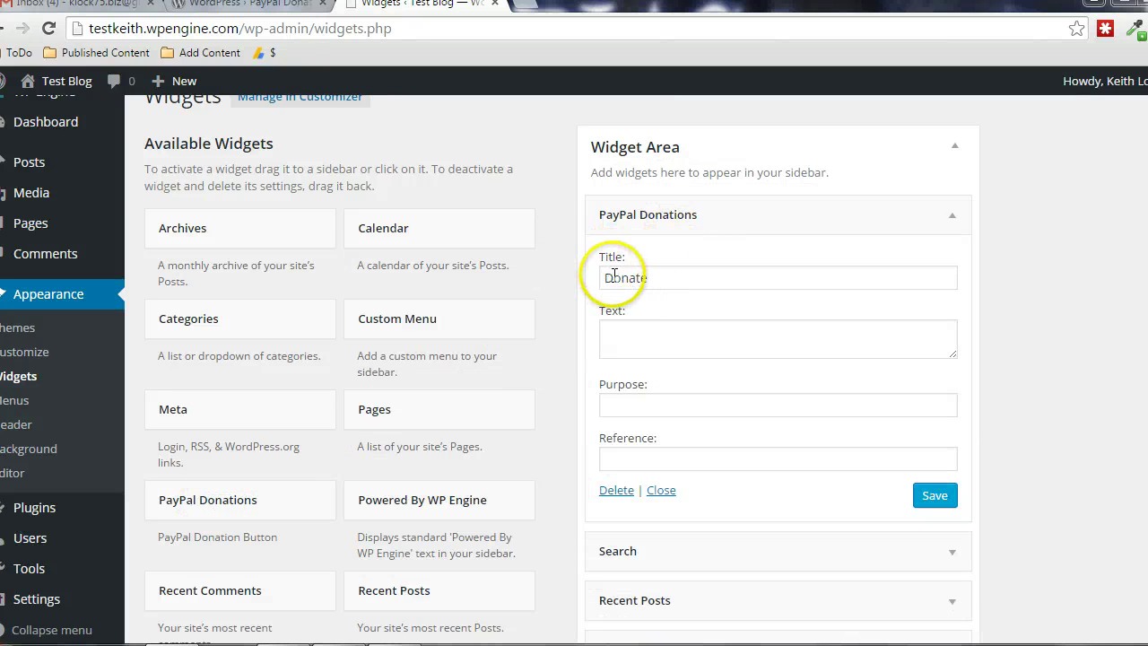
Set the widget's text to "If you like my work, please send me a donation to encourage me to do more. Thanks!" and save it
click(638, 328)
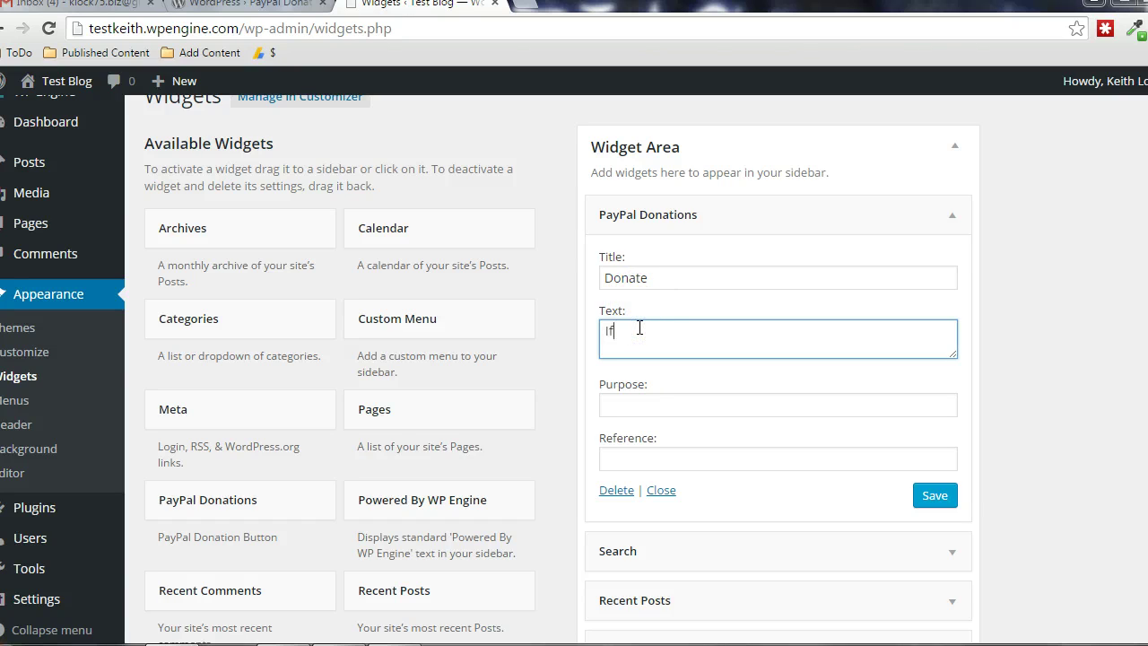
text(If you lik)
text(e my work, please send me a donation to encourage me to do more. Thanks!)
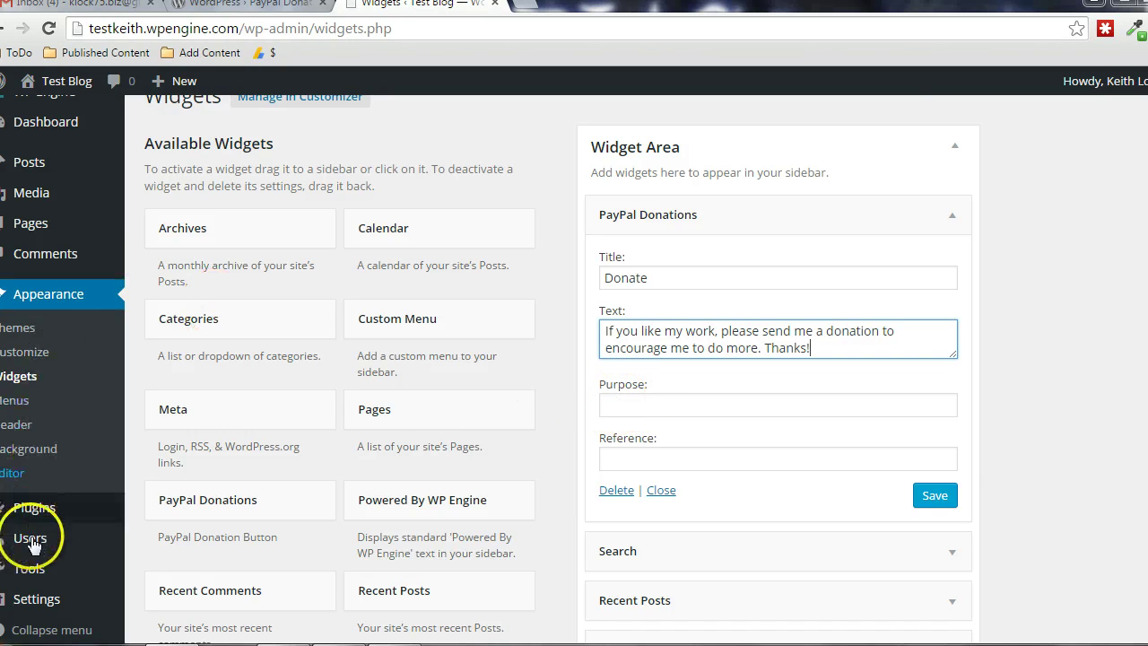
mouse_move(31, 598)
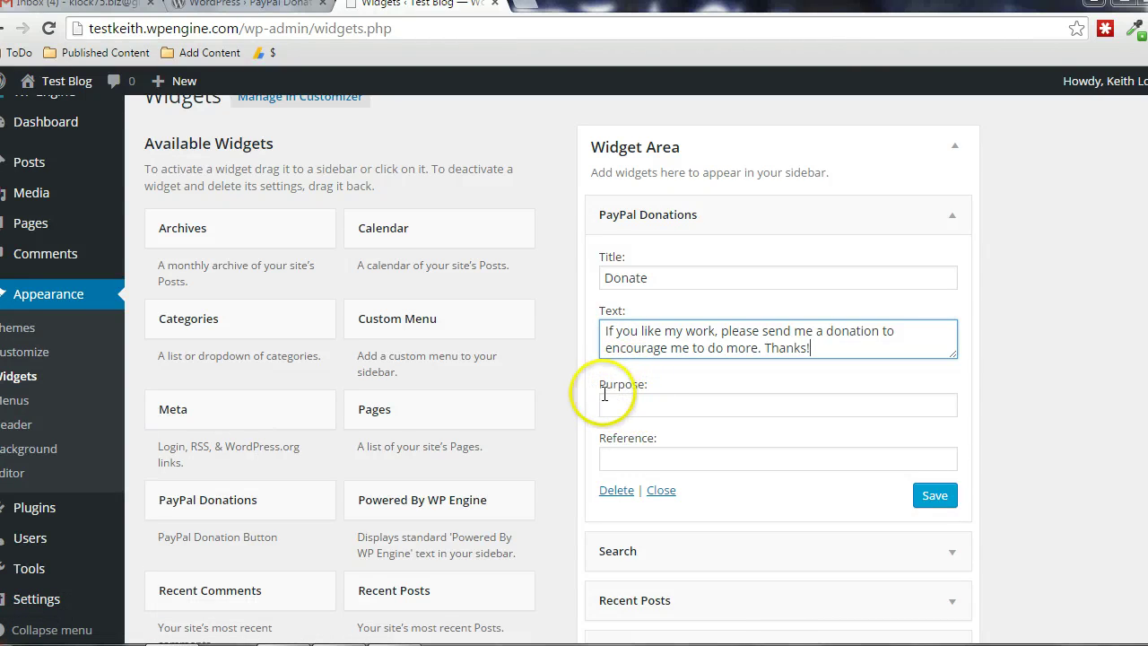
click(676, 405)
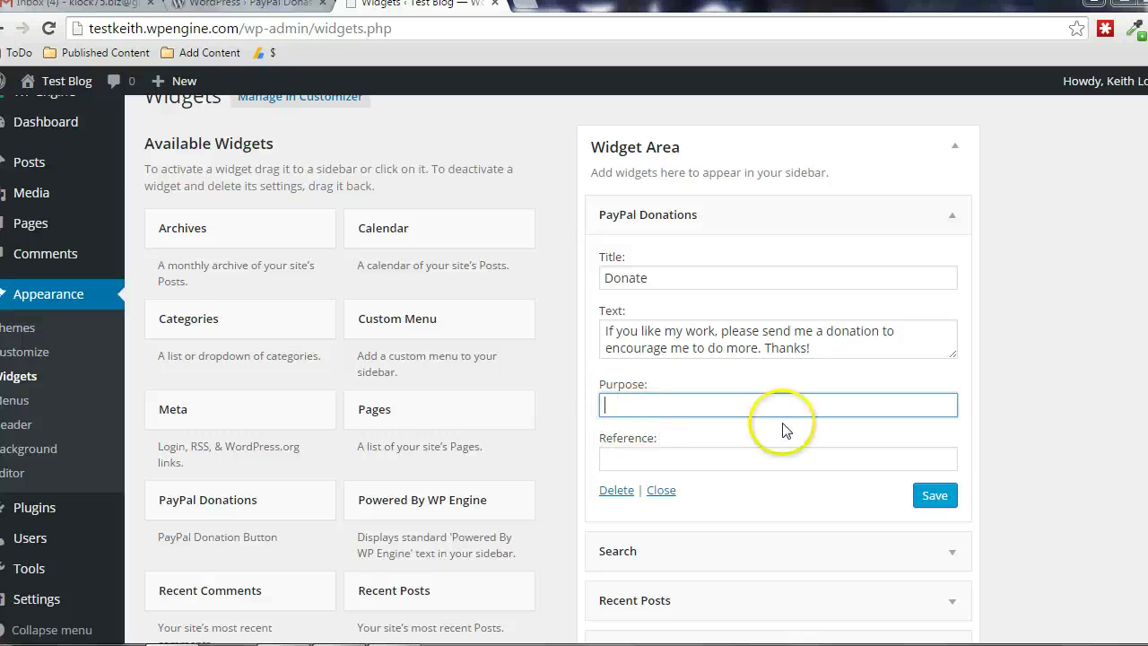
click(933, 494)
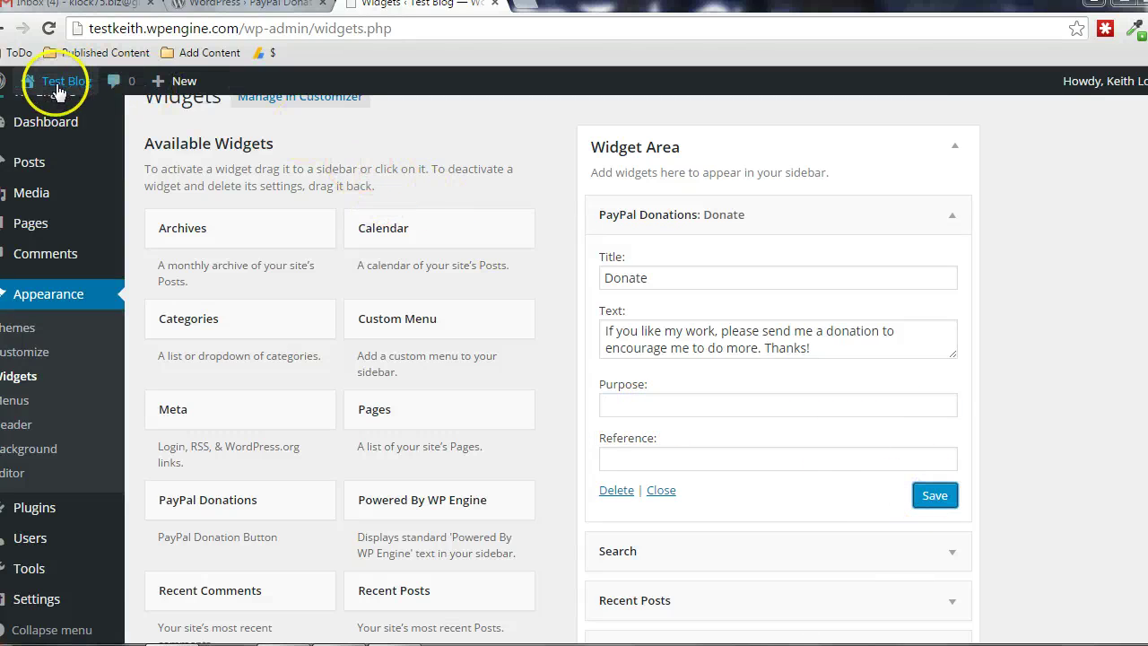
Open the Test Blog front page in a separate browser tab and check the donation widget in its sidebar
mouse_move(54, 79)
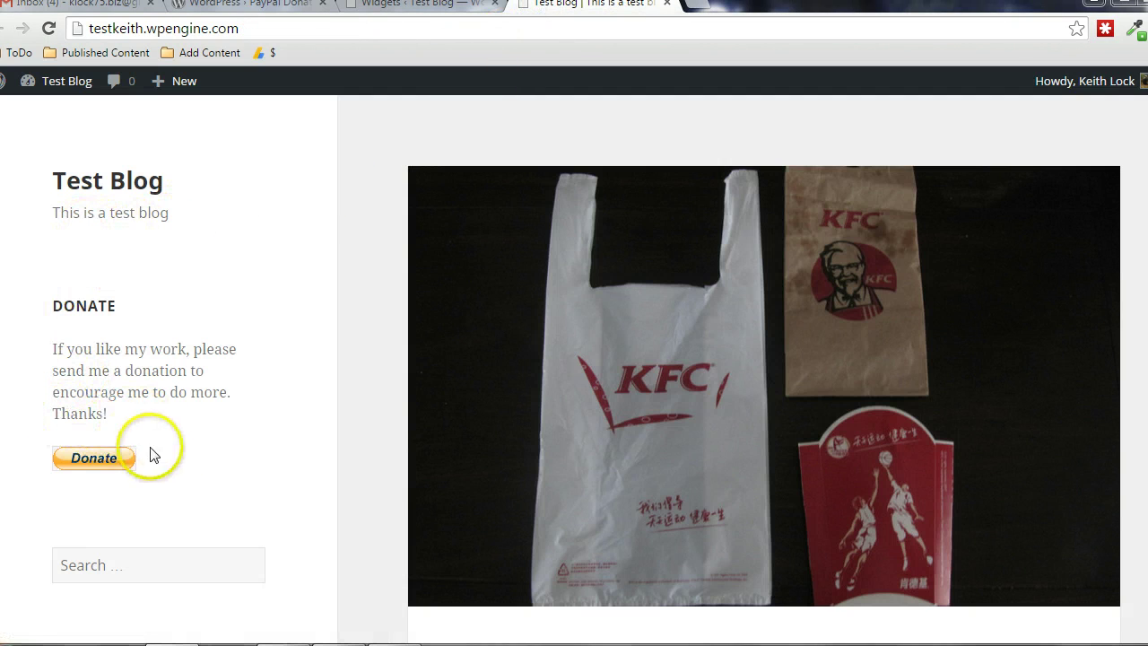
scroll(256, 410, down, 1)
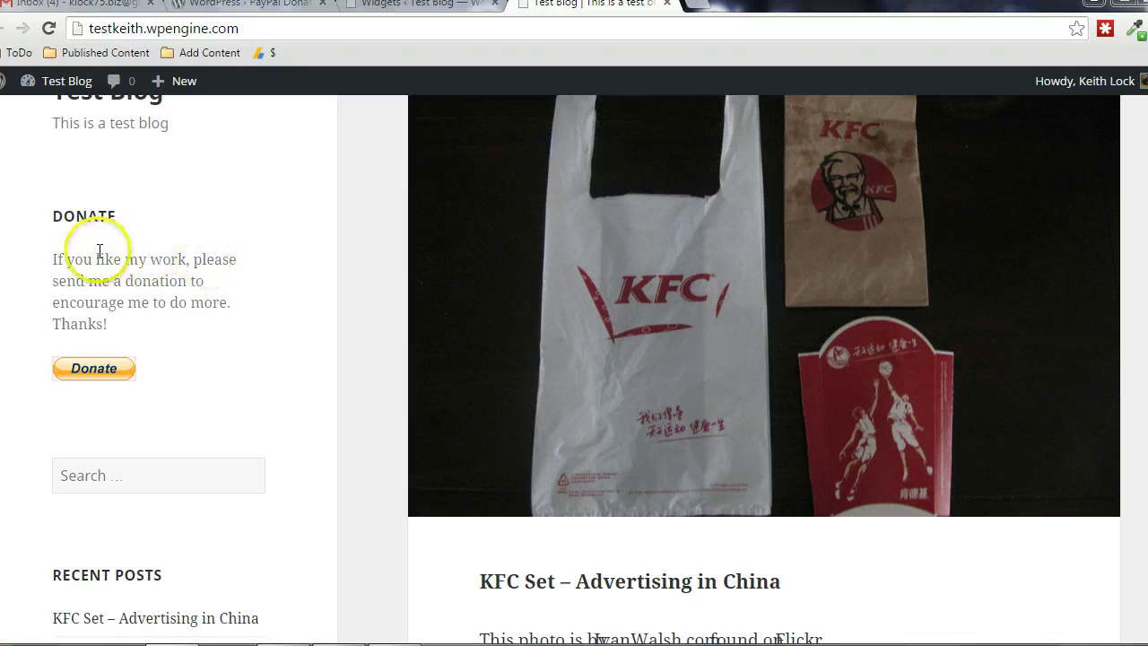
scroll(251, 325, up, 1)
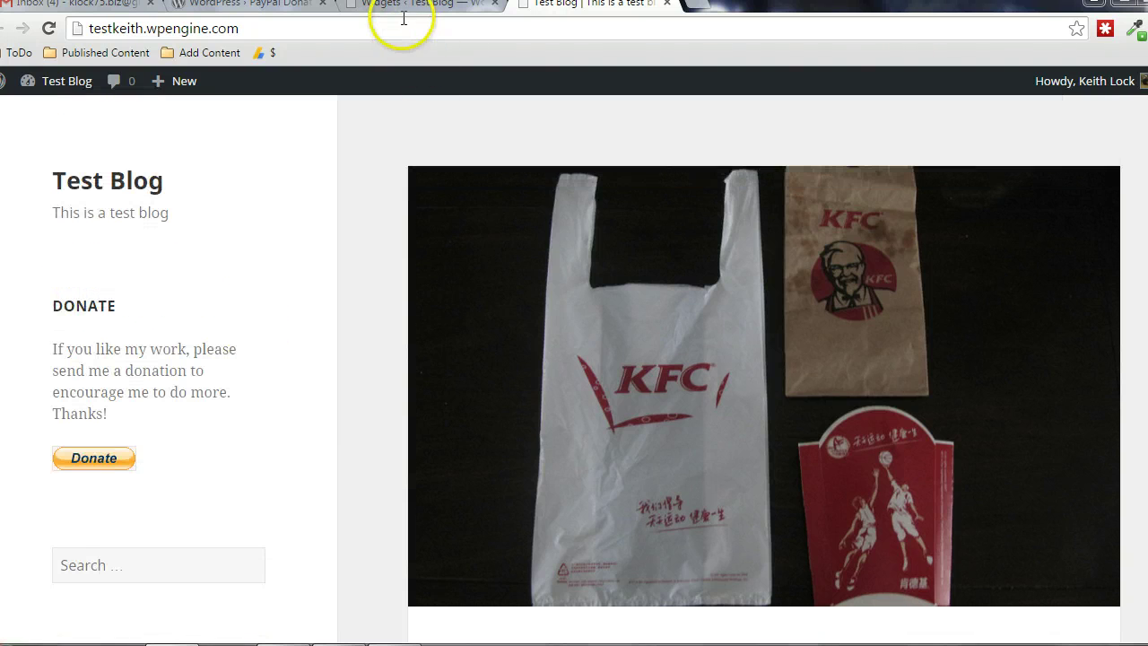
Enable Open PayPal in New Tab in the PayPal Donations plugin's Advanced settings and save the changes
click(390, 9)
scroll(126, 440, down, 1)
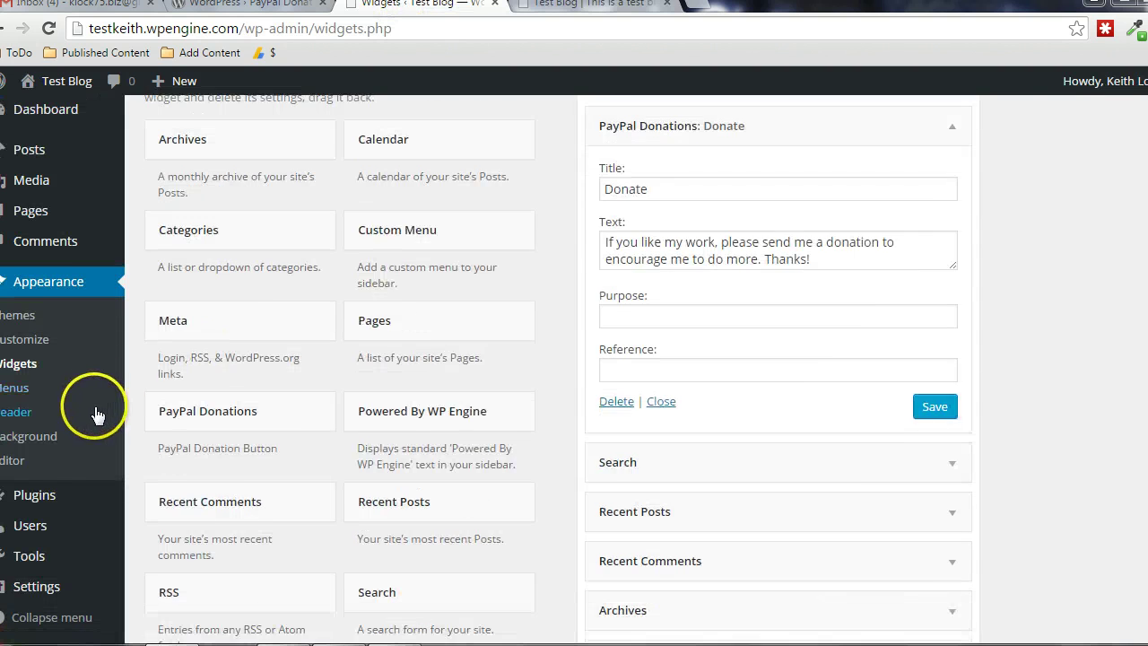
mouse_move(32, 587)
click(157, 589)
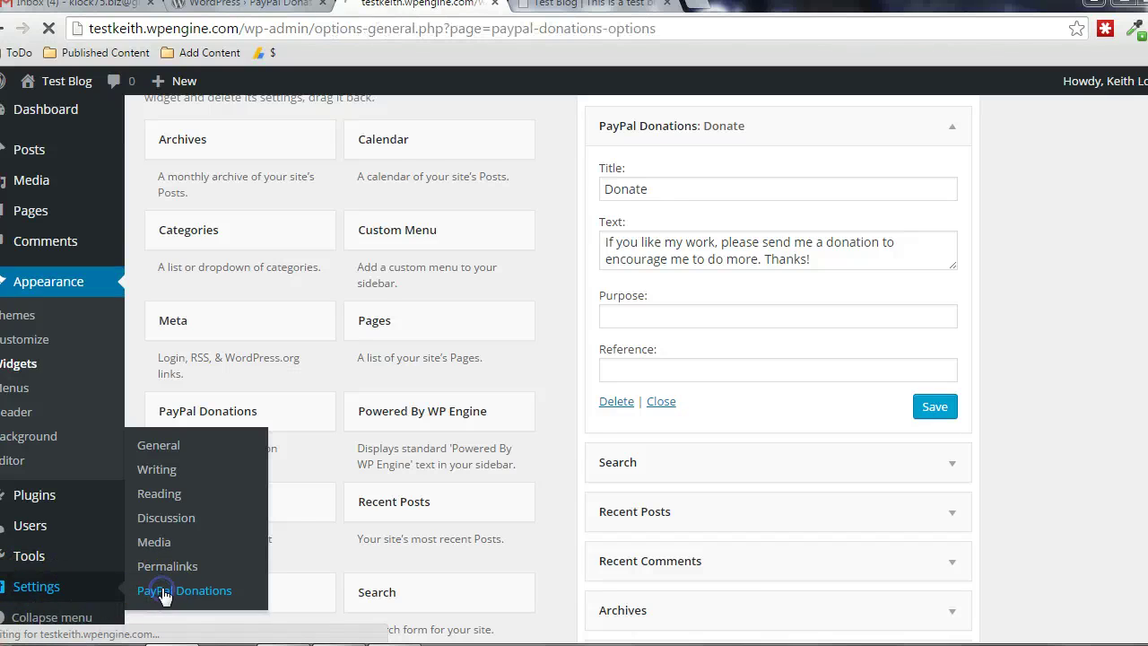
scroll(282, 240, down, 5)
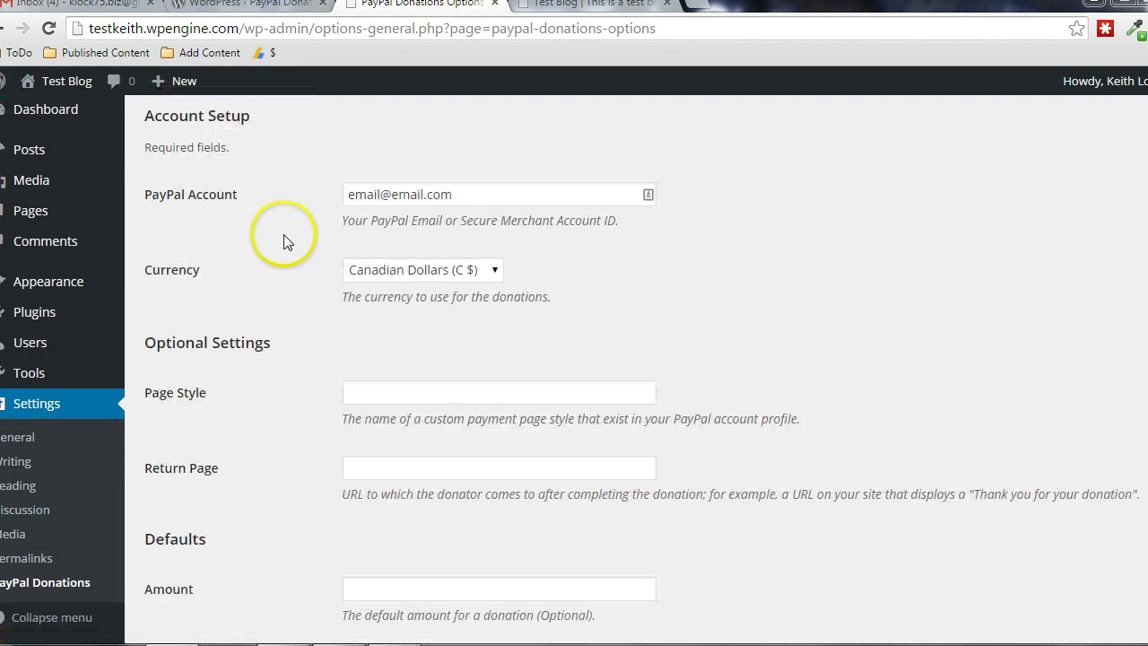
scroll(282, 240, up, 5)
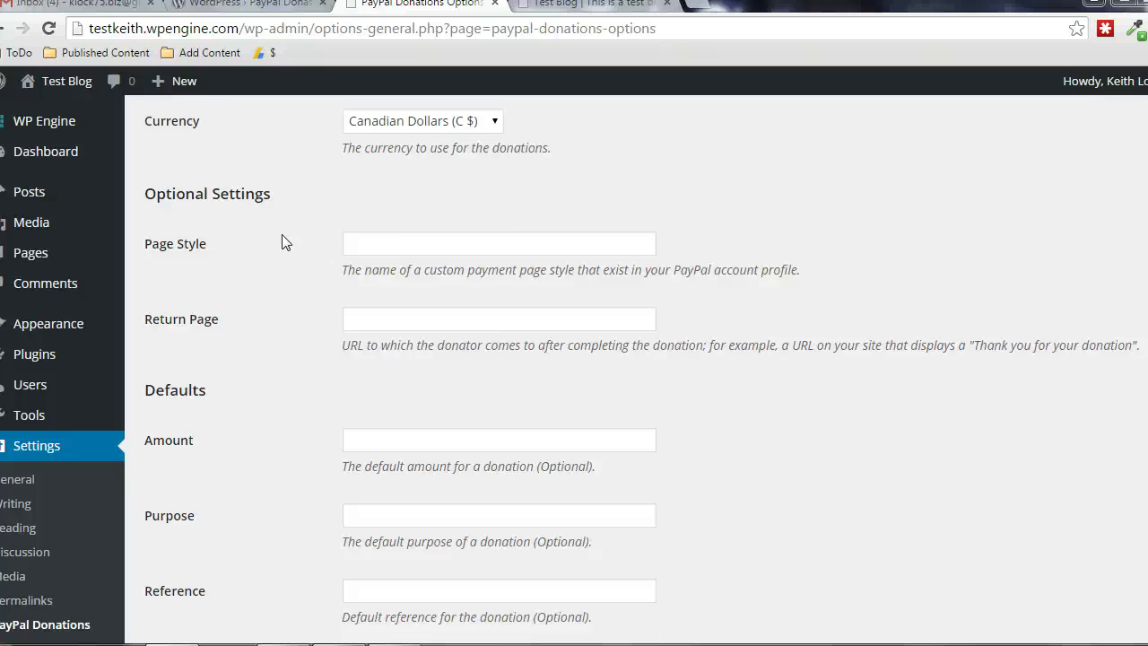
click(278, 168)
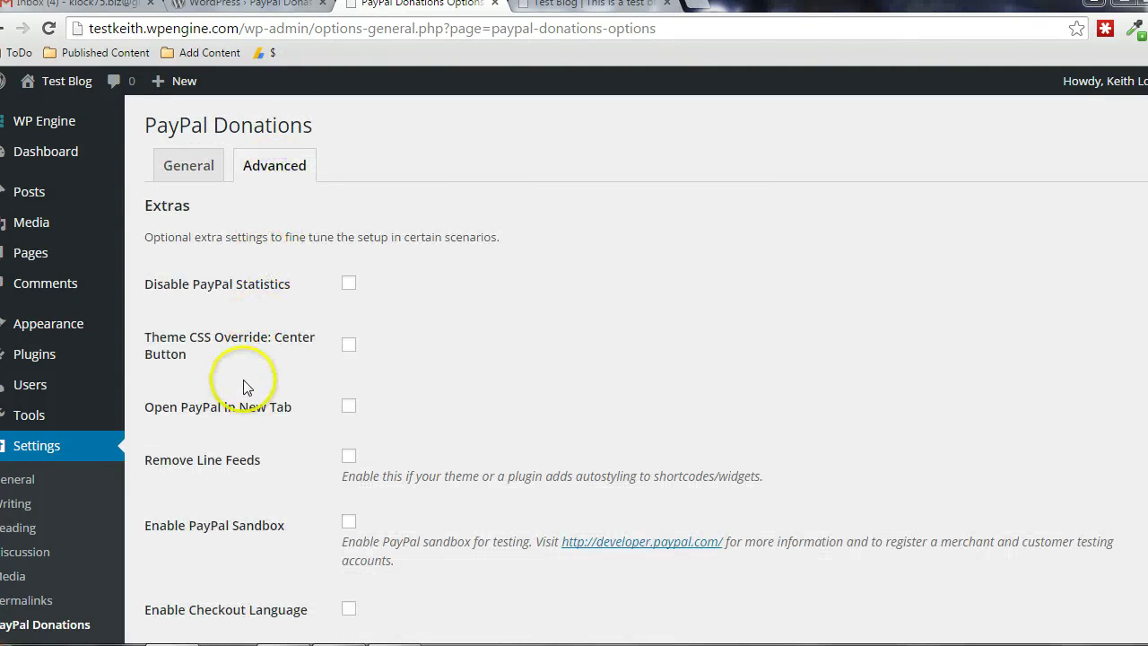
click(348, 406)
scroll(512, 457, down, 3)
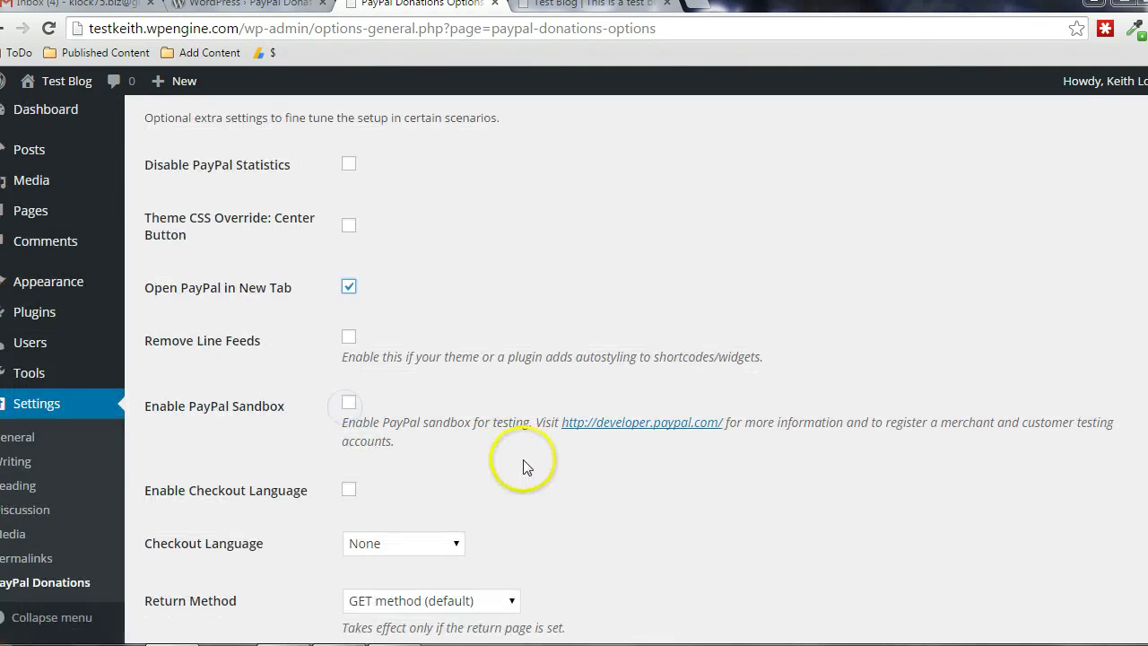
click(184, 550)
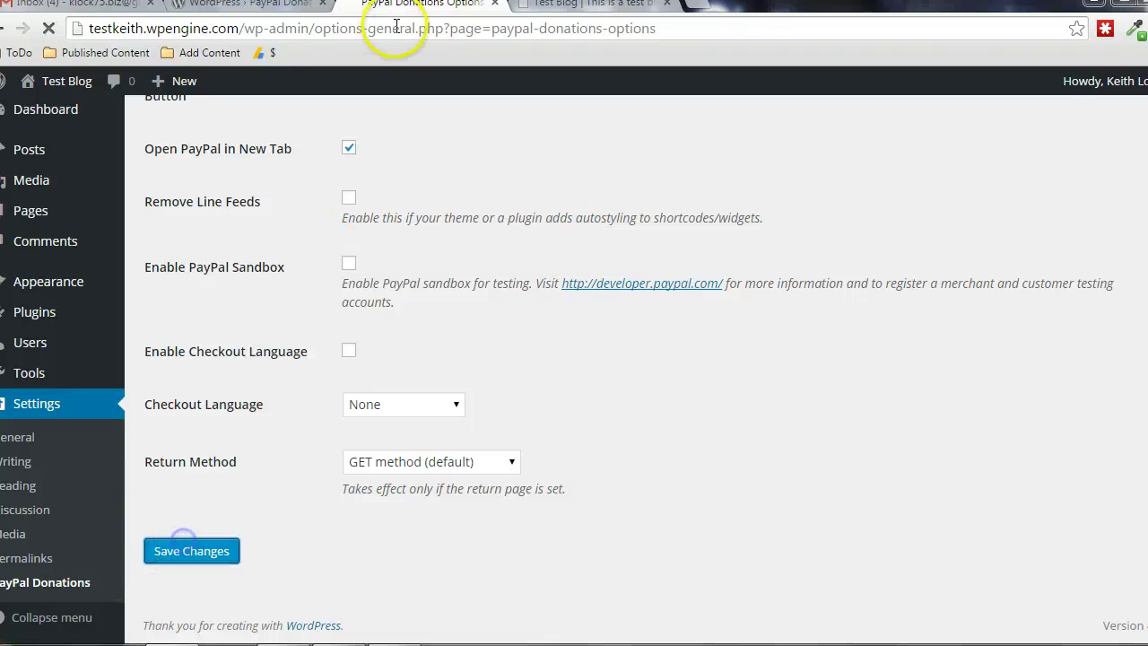
Return to the Test Blog front page and test the sidebar's Donate button to open the PayPal donation page
click(538, 7)
click(94, 460)
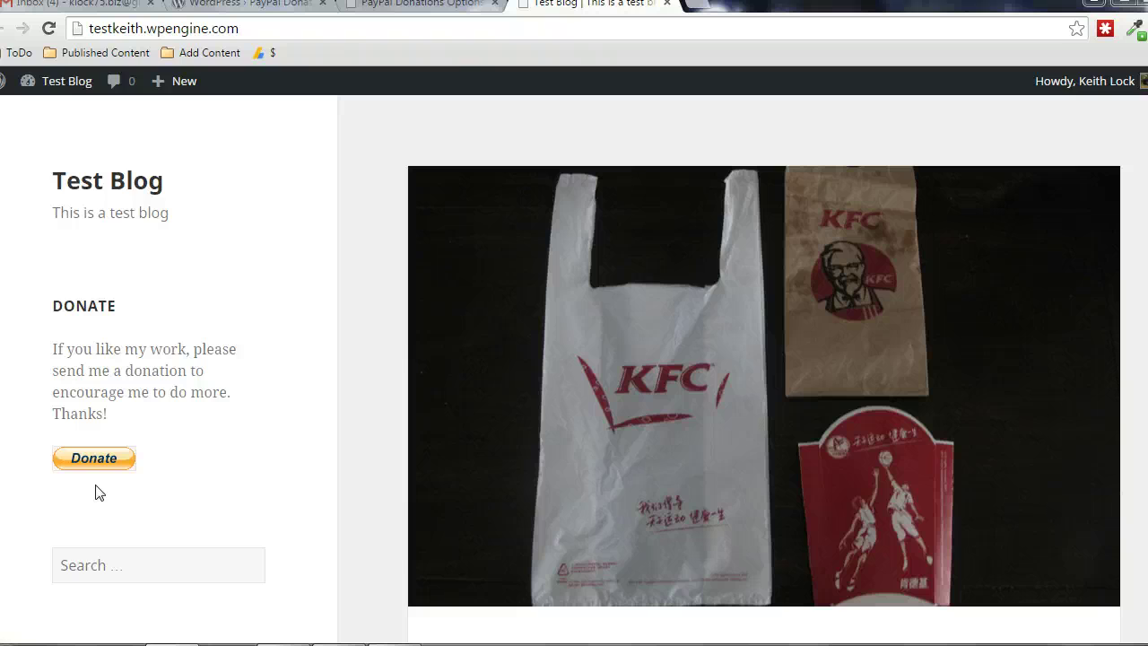
click(97, 494)
click(100, 461)
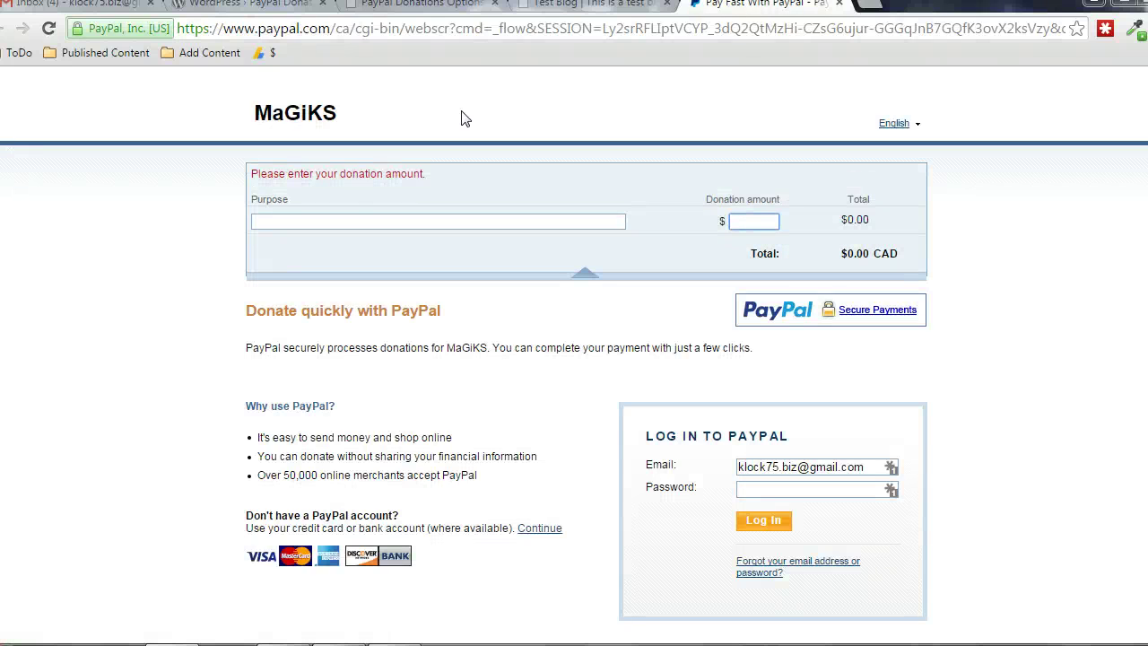
Enter "I like ya" as the donation purpose and start editing the donation amount
click(314, 218)
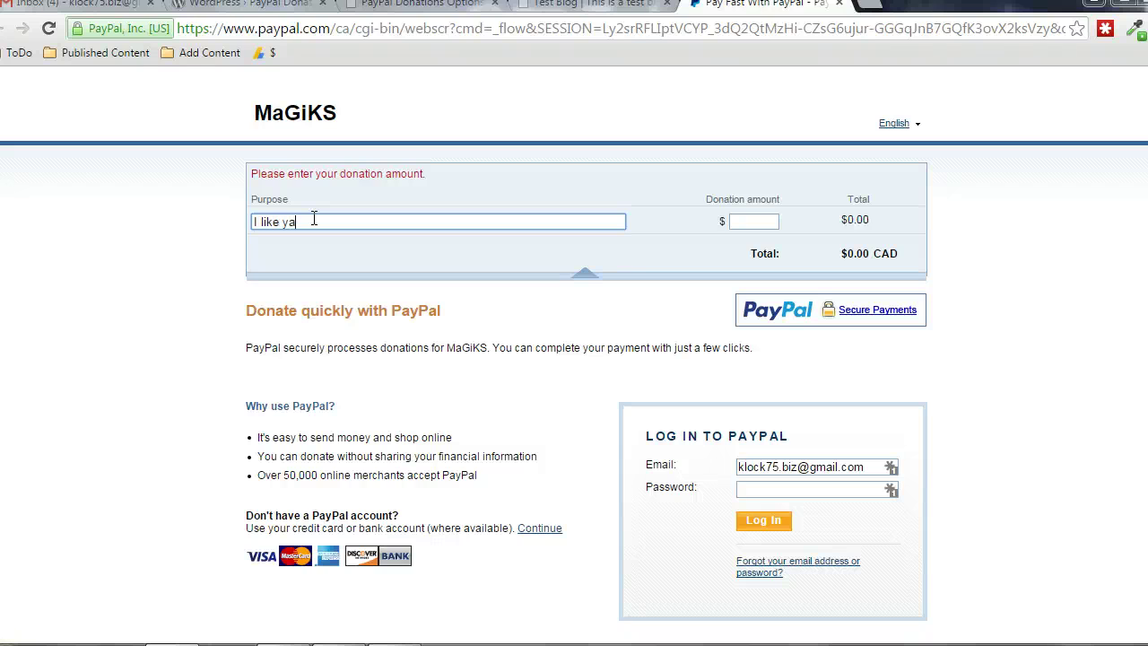
click(759, 223)
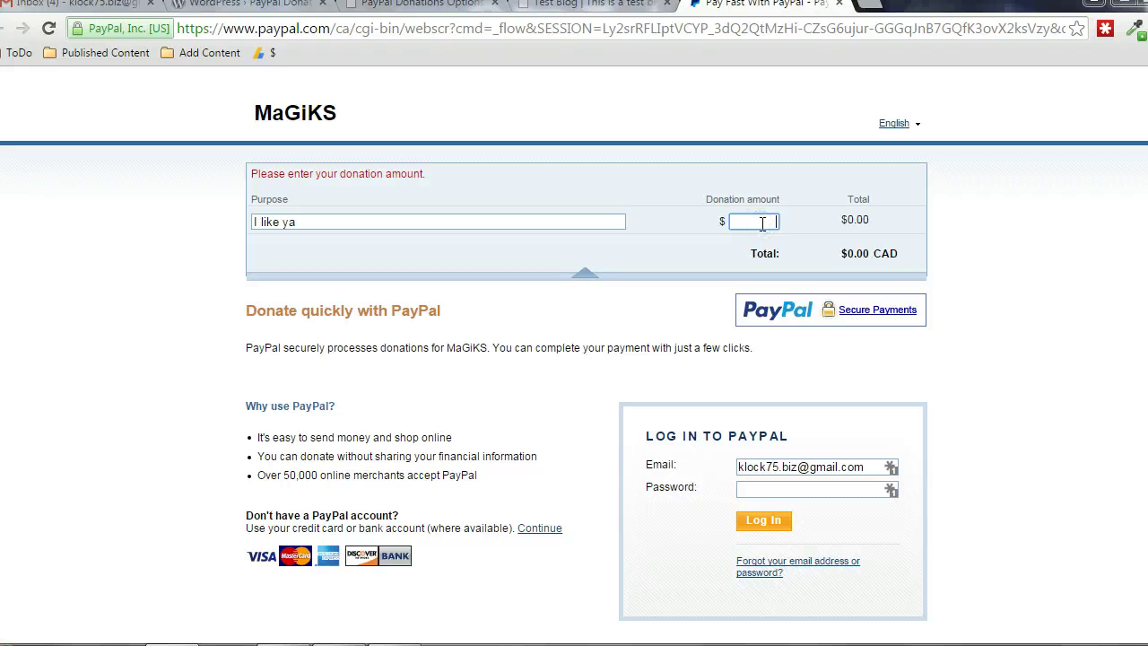